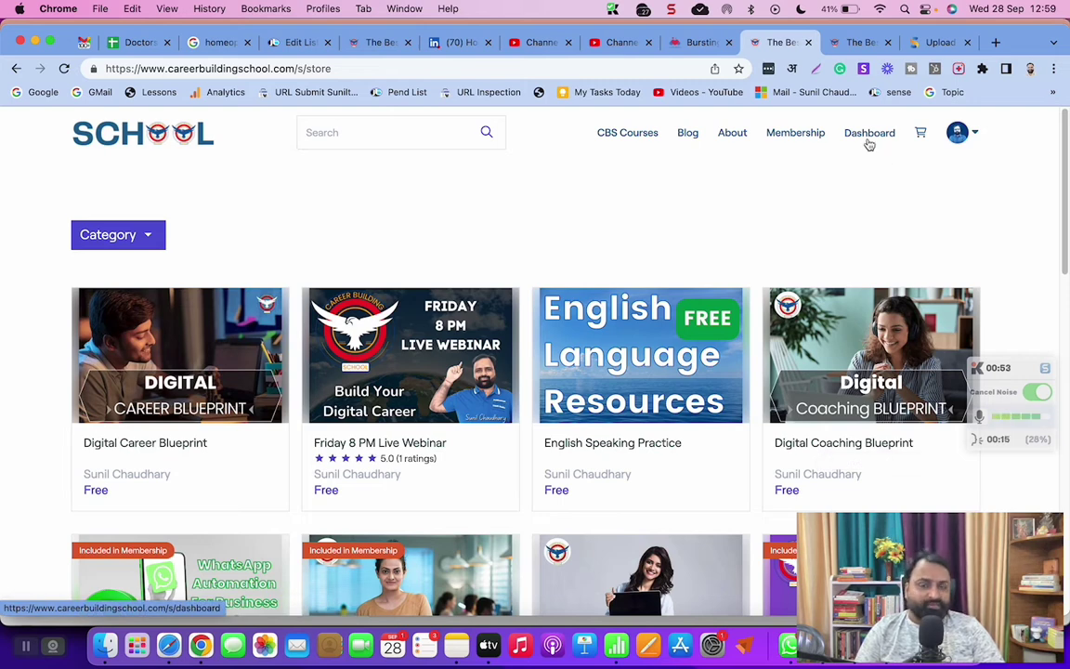
- Open the Course Builder of the "Graphy LMS Set Up DWY" course from the school dashboard's CBS Courses
click(868, 144)
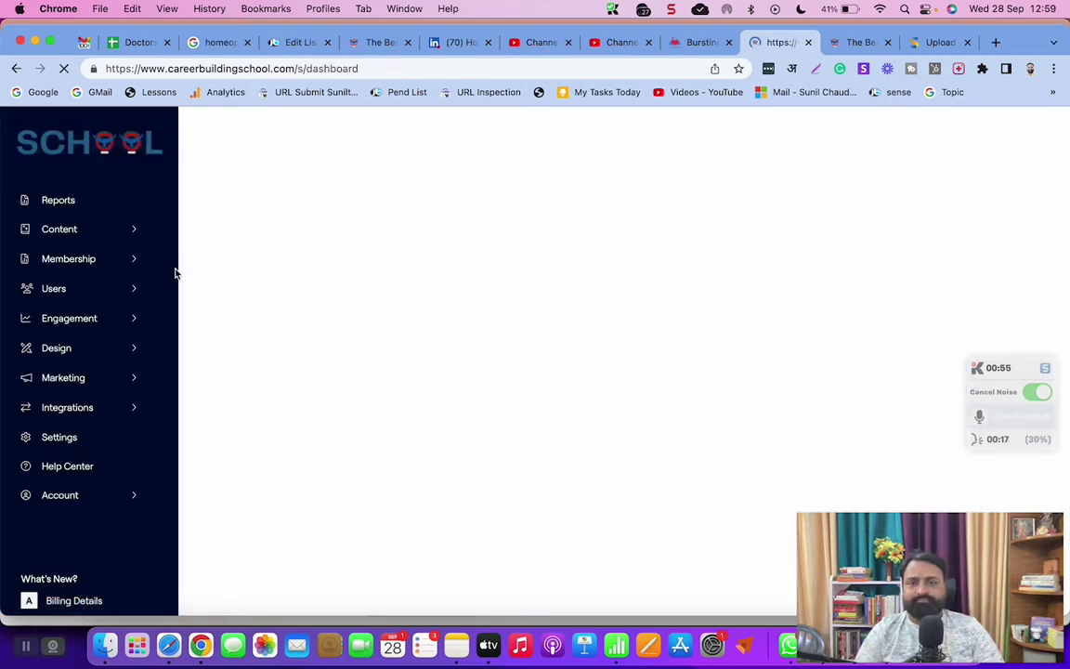
click(70, 229)
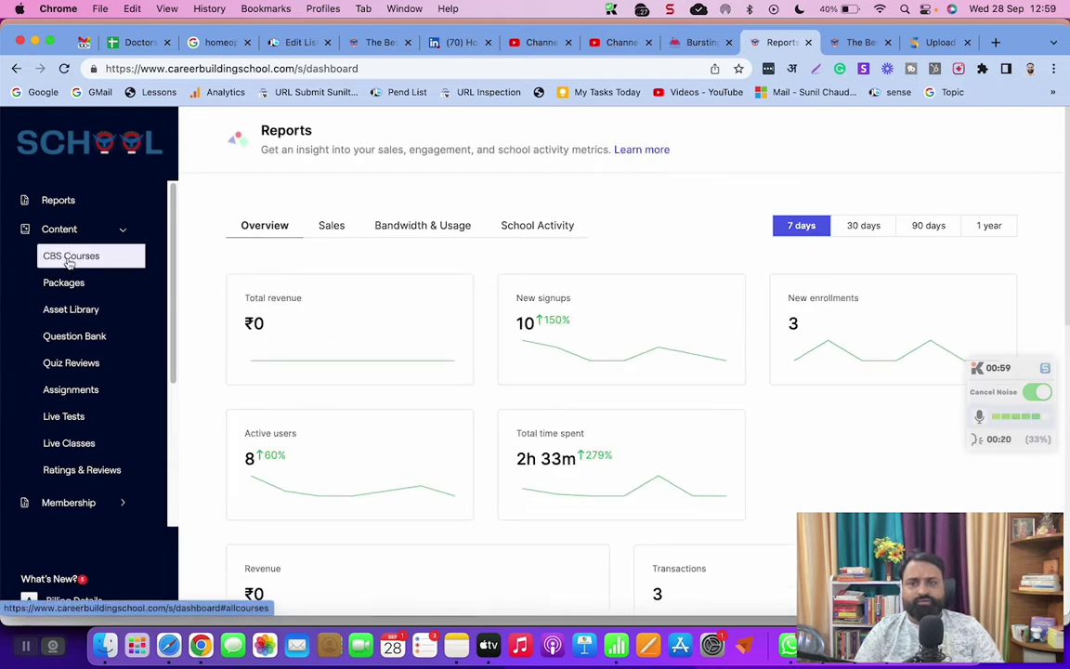
click(70, 255)
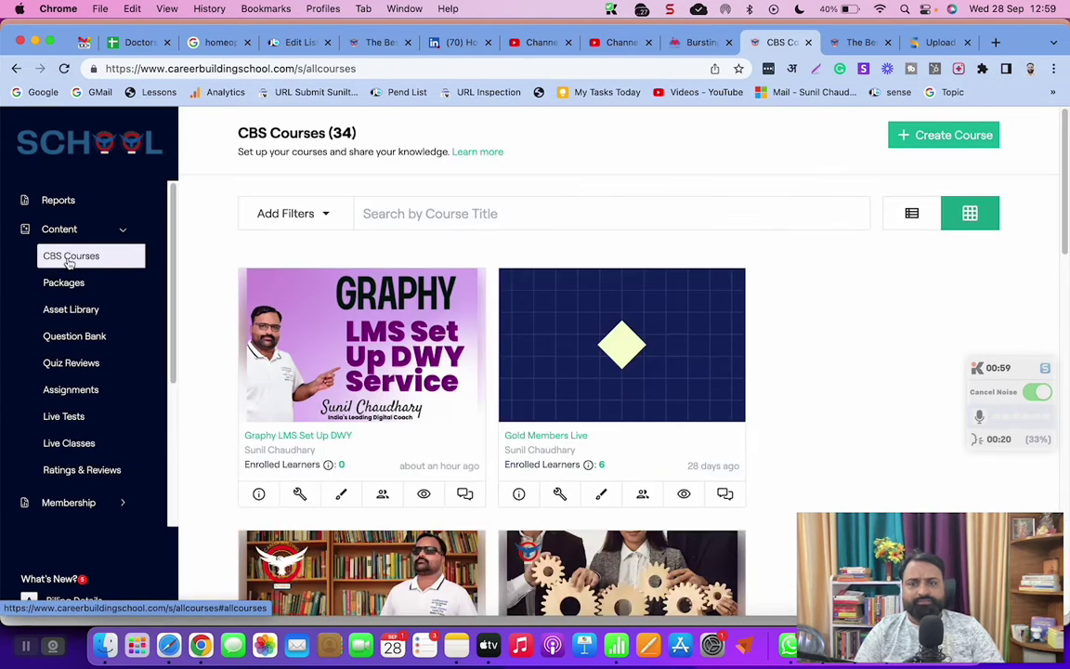
click(369, 368)
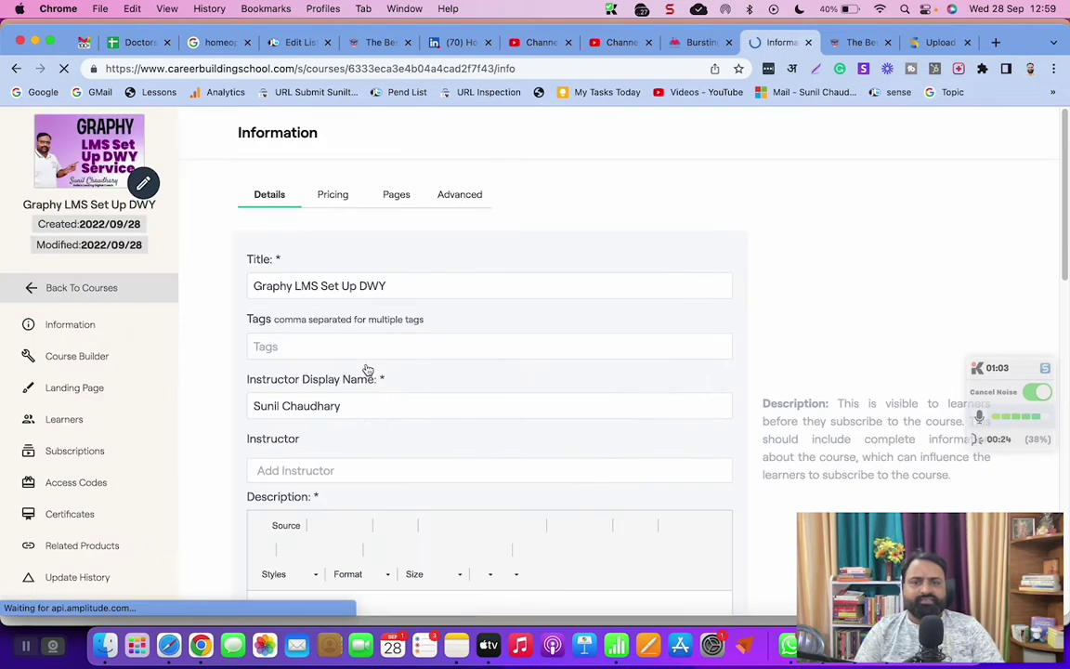
click(79, 357)
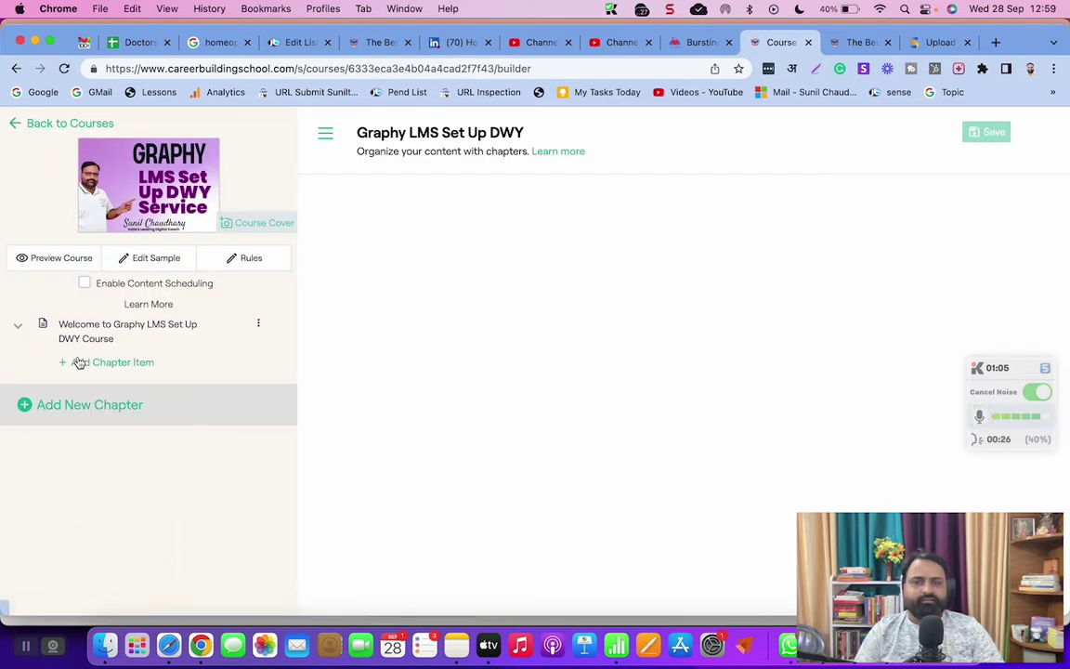
- Start a new chapter in the course as a Live Class of the Live Webinar type
click(86, 406)
scroll(502, 384, down, 2)
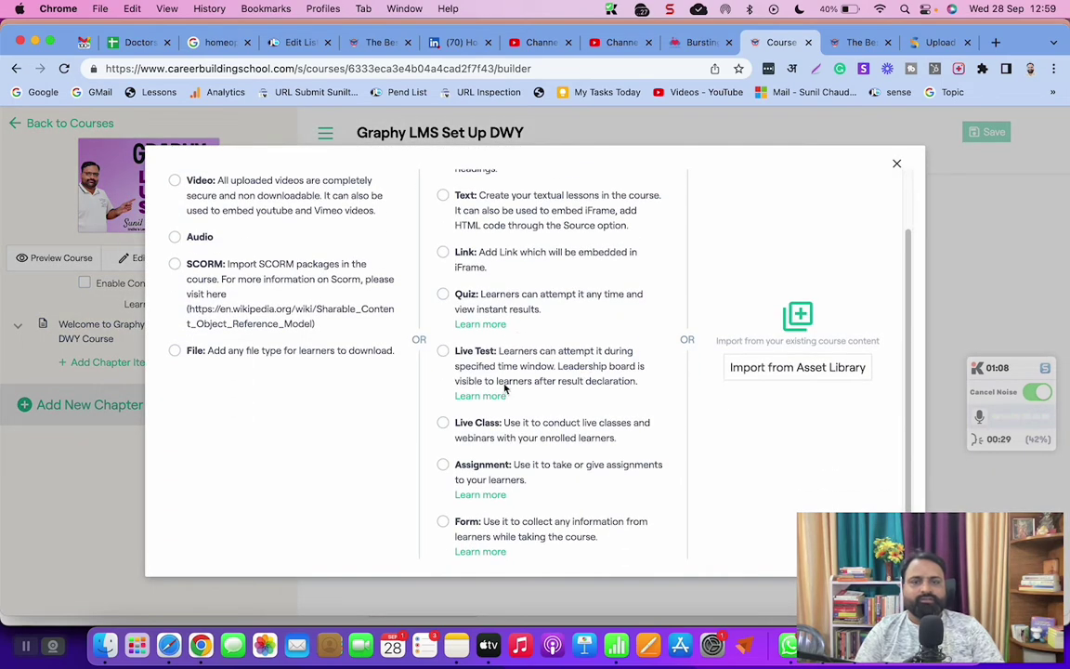
click(449, 427)
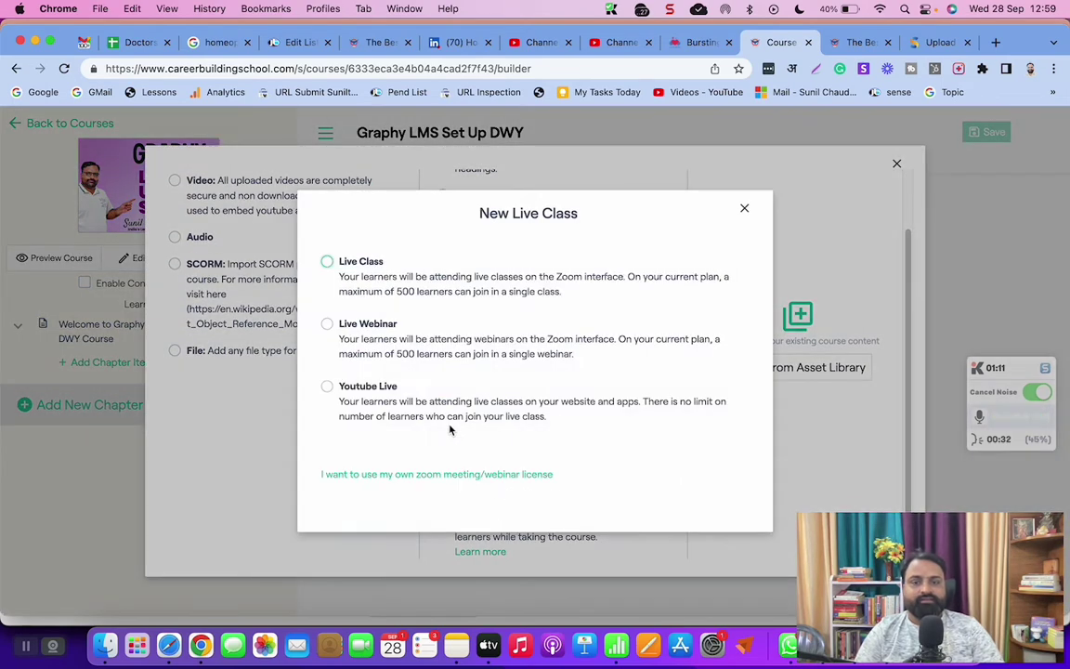
click(326, 325)
click(360, 333)
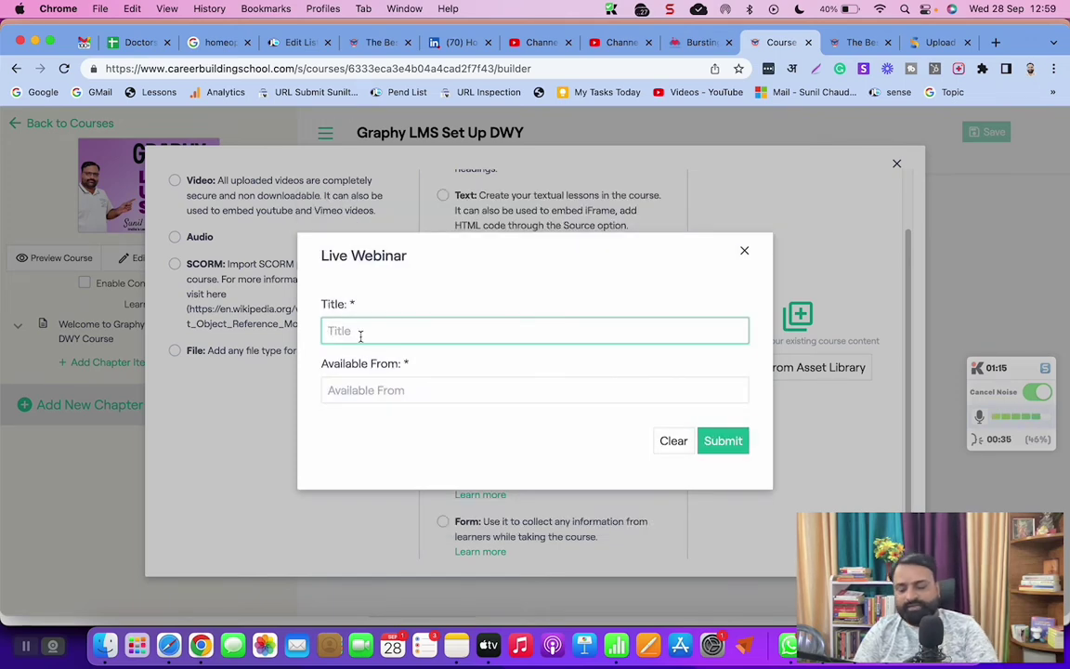
text(Sample)
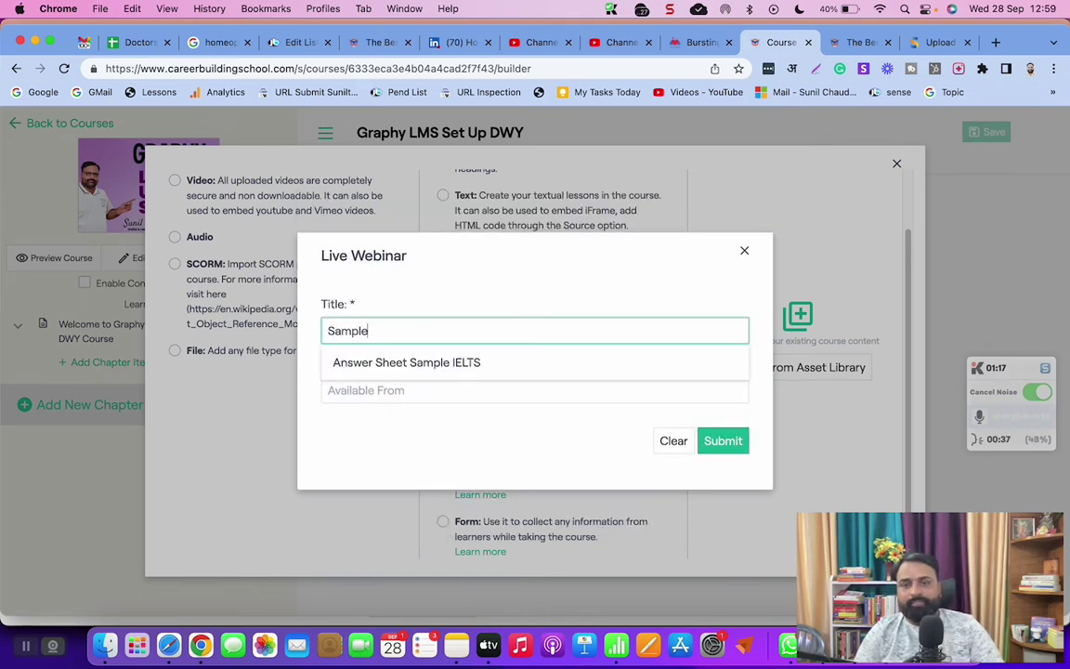
click(410, 388)
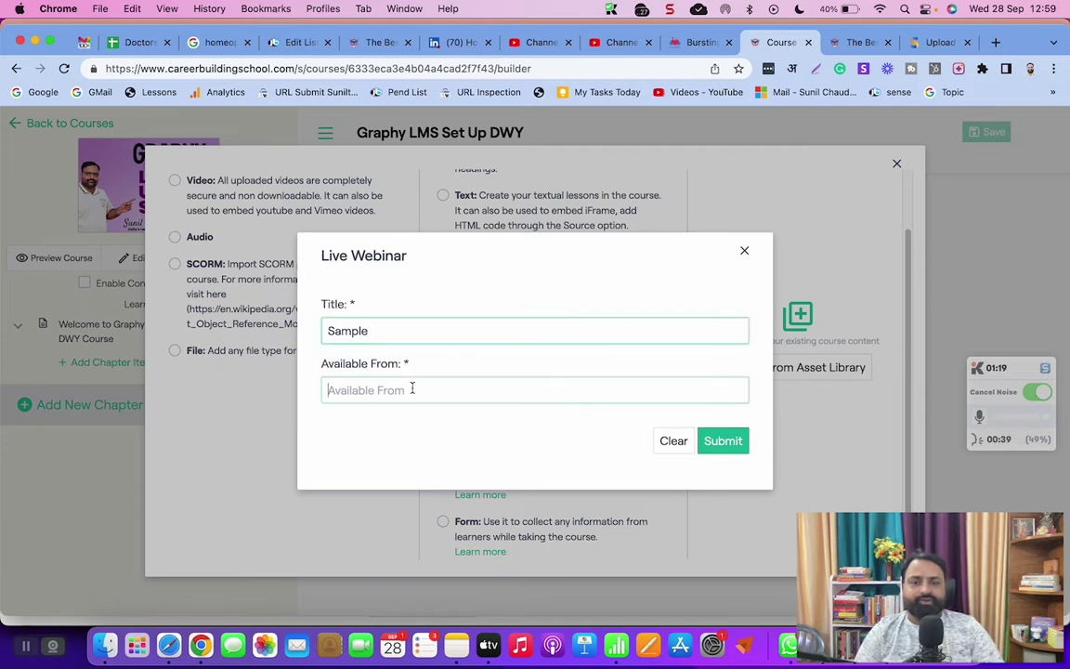
click(408, 530)
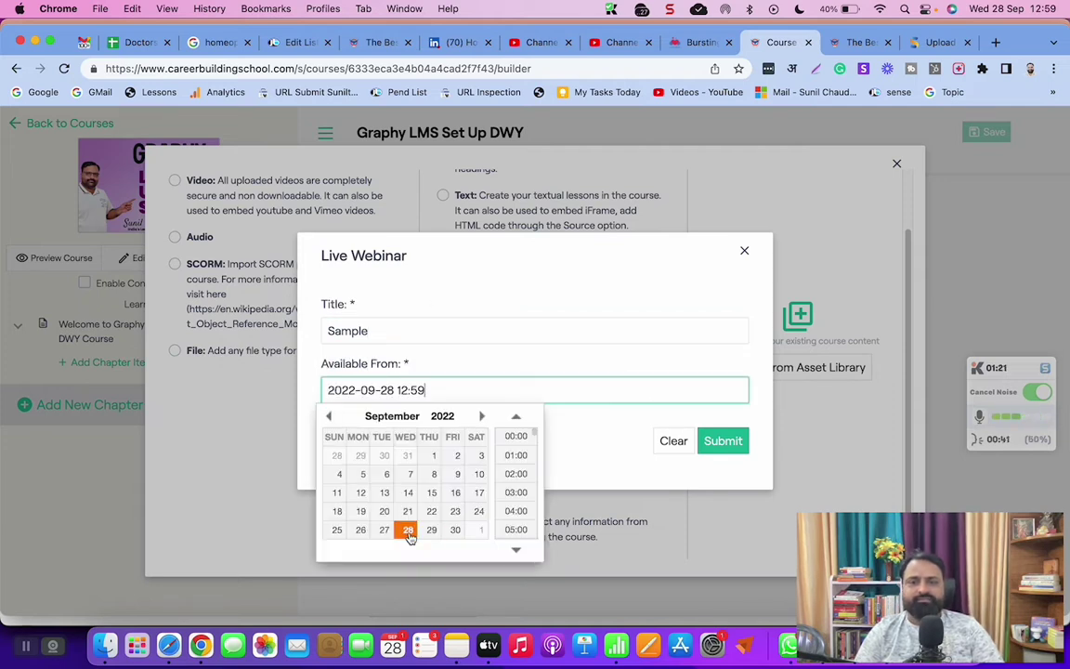
click(573, 453)
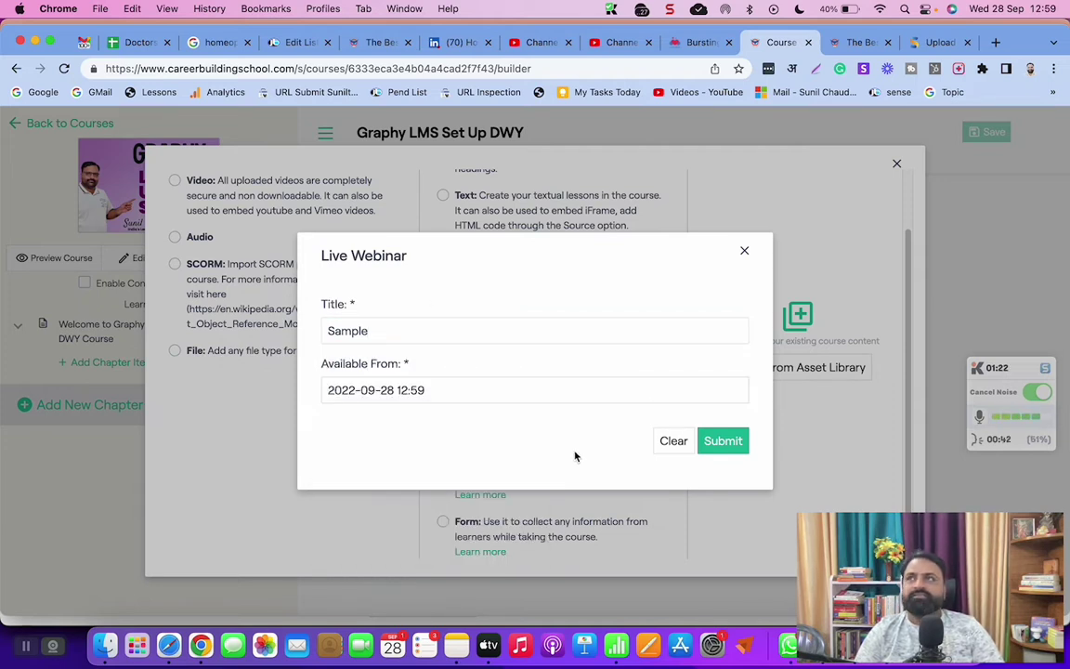
double_click(404, 389)
text(18)
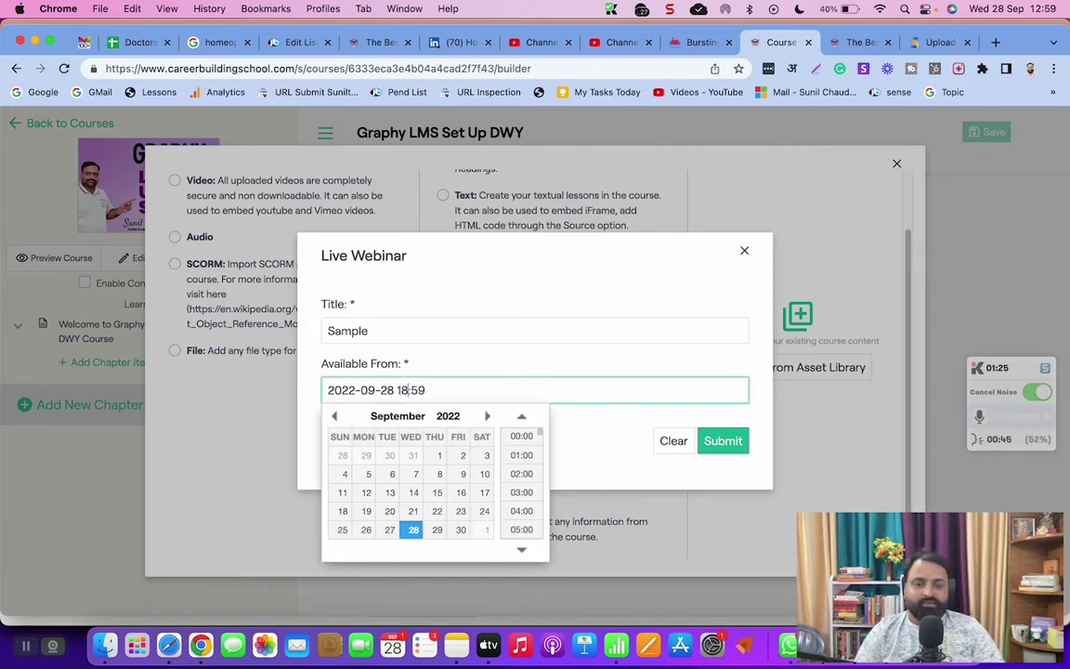
double_click(418, 390)
text(00)
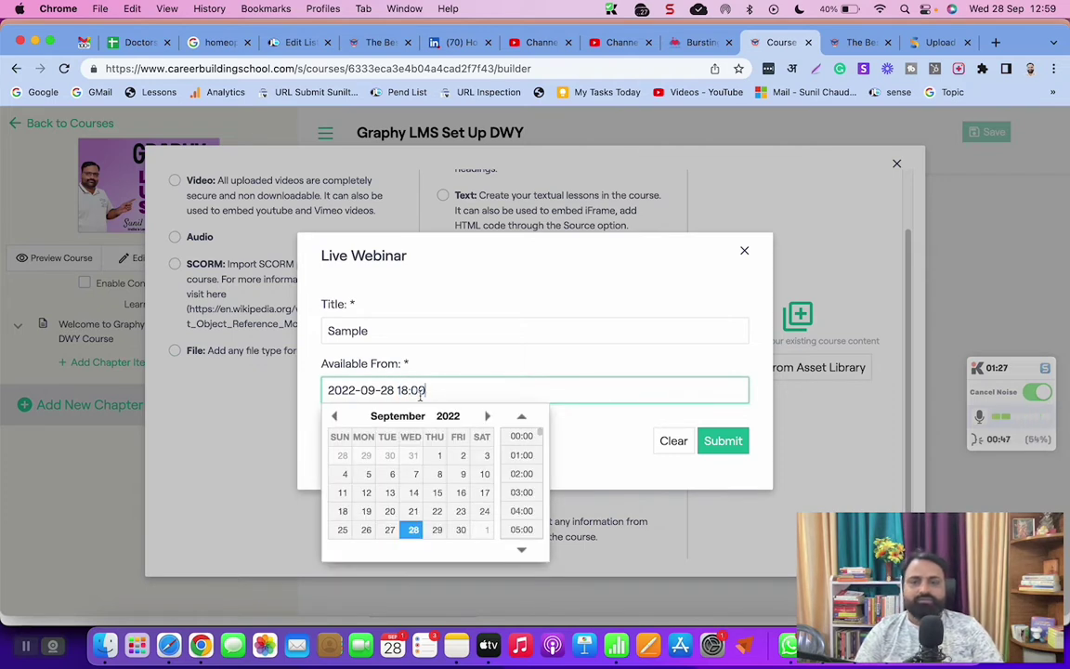
click(571, 432)
click(728, 445)
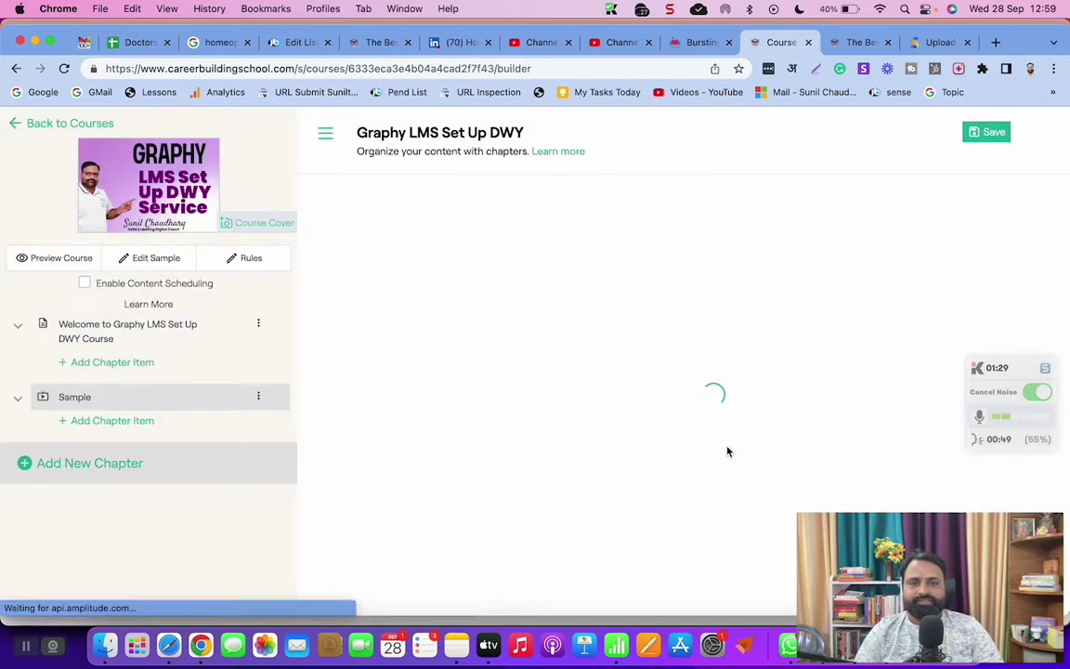
- Enable Email, Web Push and Mobile Push notifications for users on class start in the Sample webinar settings
scroll(716, 420, down, 5)
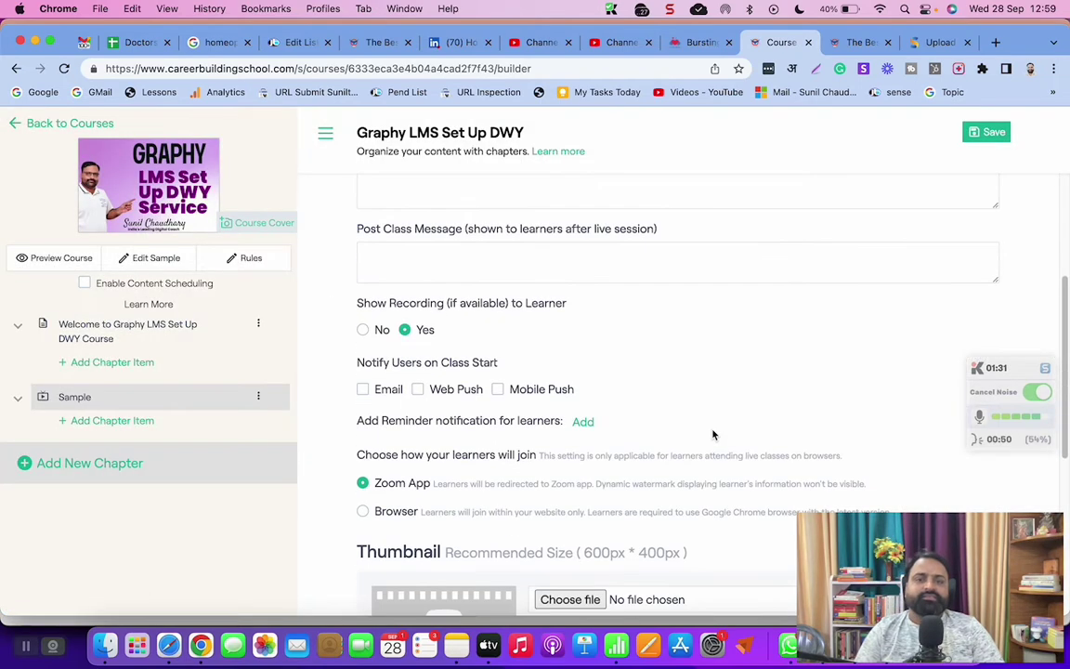
scroll(715, 440, up, 5)
scroll(712, 441, down, 5)
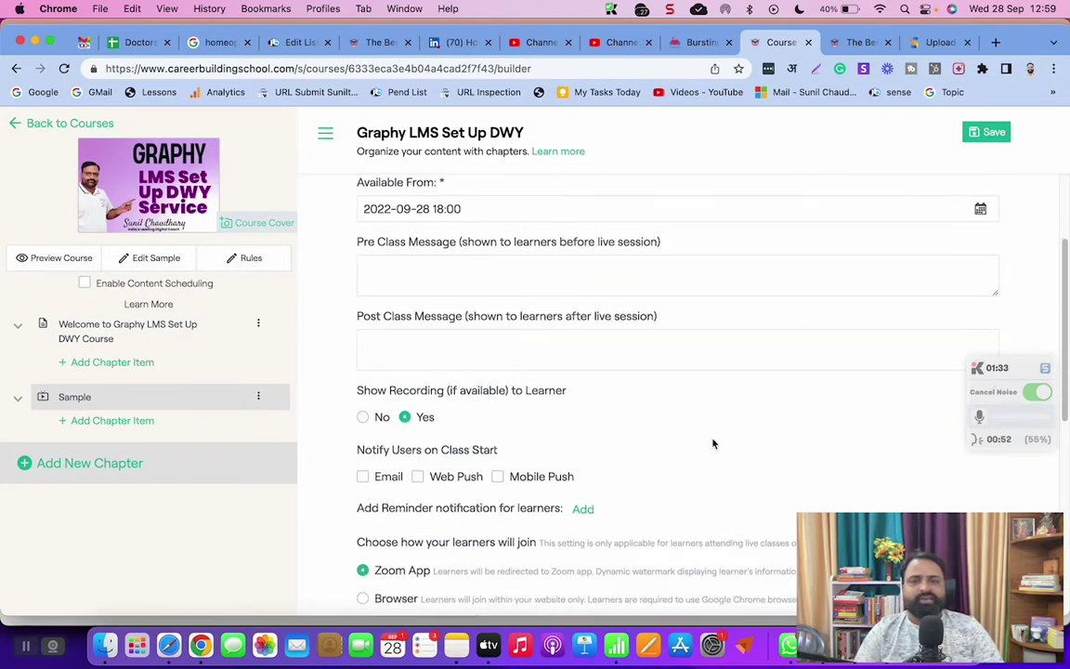
drag(342, 366, 494, 381)
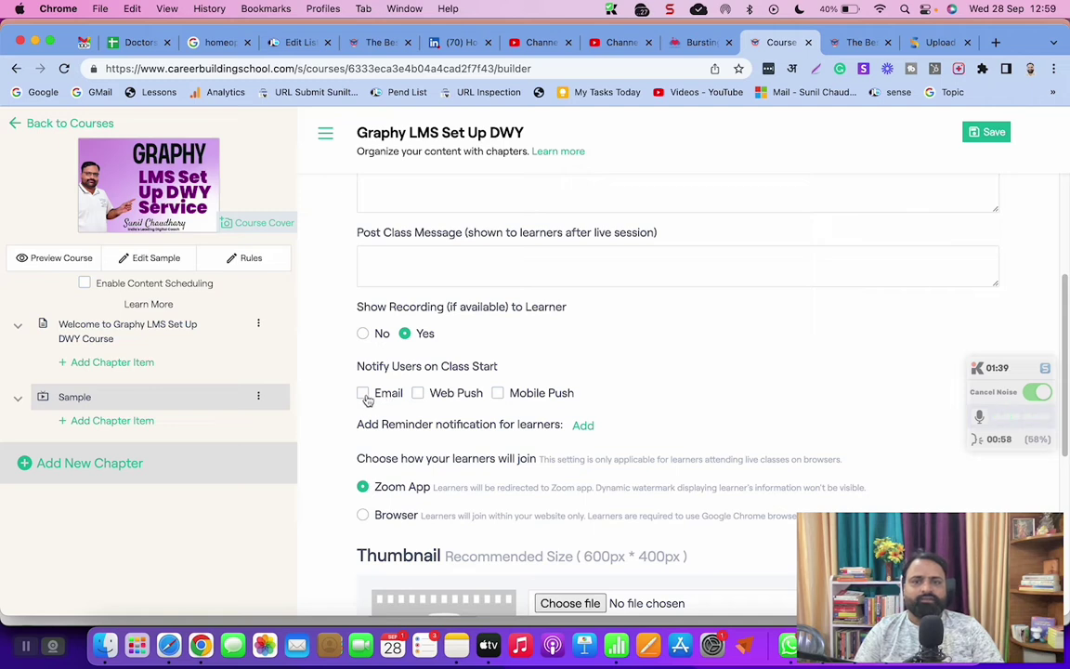
click(362, 393)
click(420, 394)
click(496, 393)
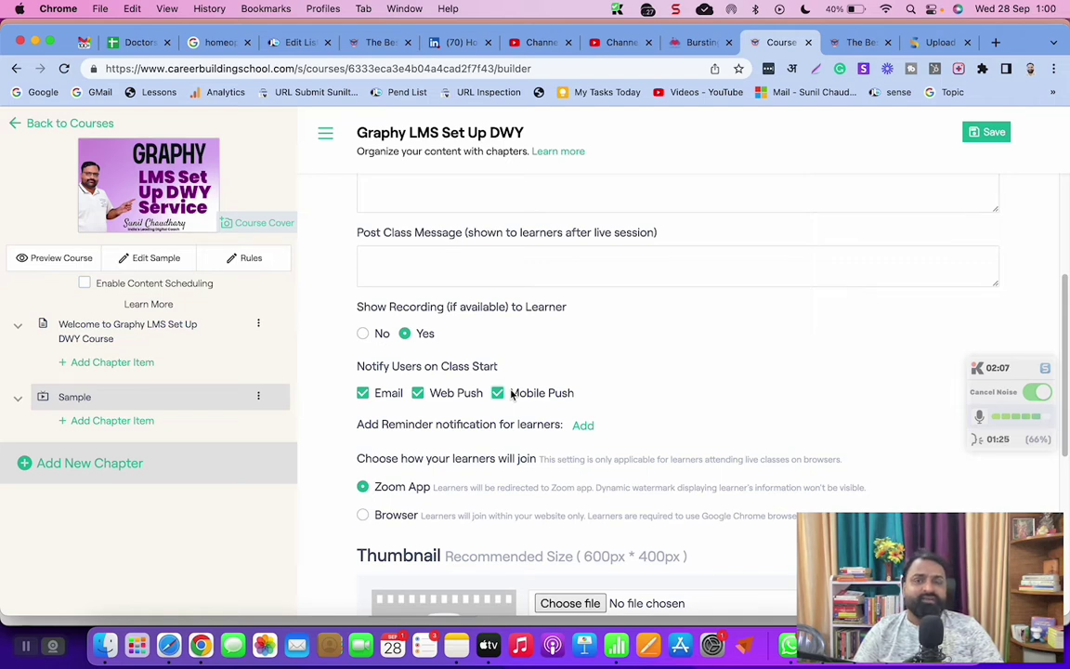
- Add seven reminder notifications for learners to the Sample webinar
scroll(540, 456, down, 1)
click(583, 397)
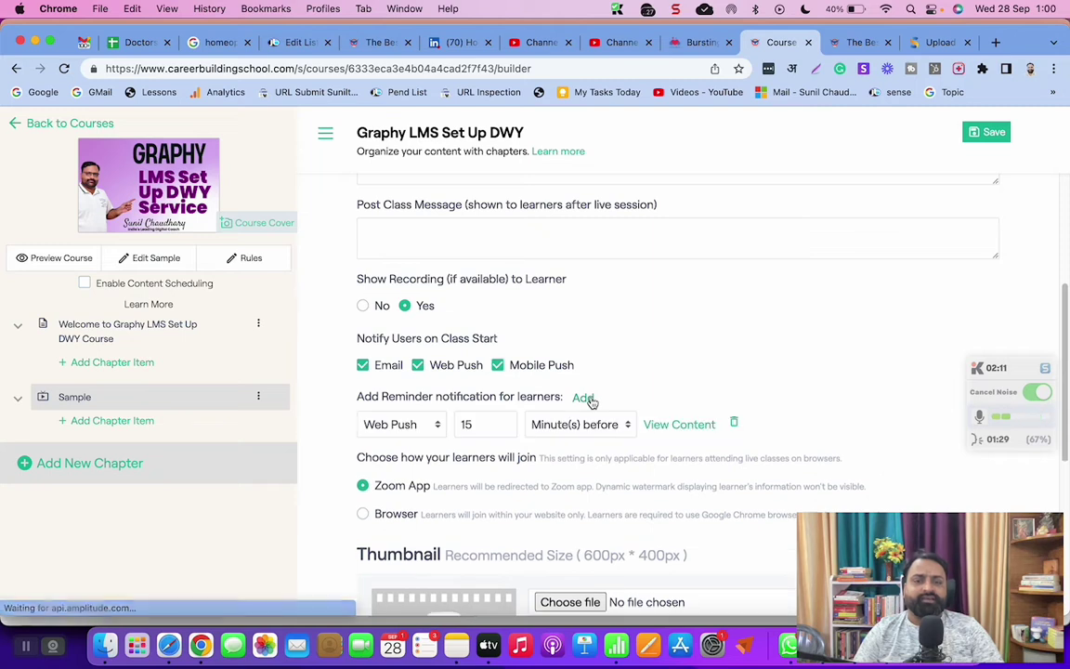
click(583, 397)
click(584, 398)
click(584, 398)
click(583, 398)
click(583, 397)
click(583, 397)
scroll(687, 377, down, 3)
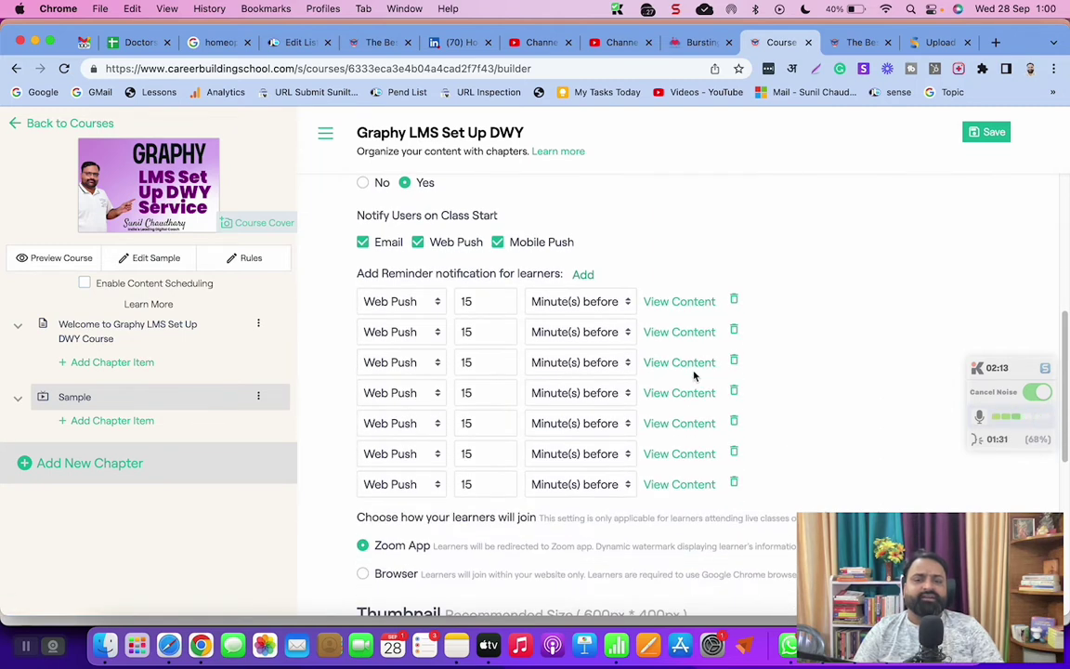
- Change the second reminder's type to Mobile Push and the third's to Email, accepting deletion of their notification content
click(397, 331)
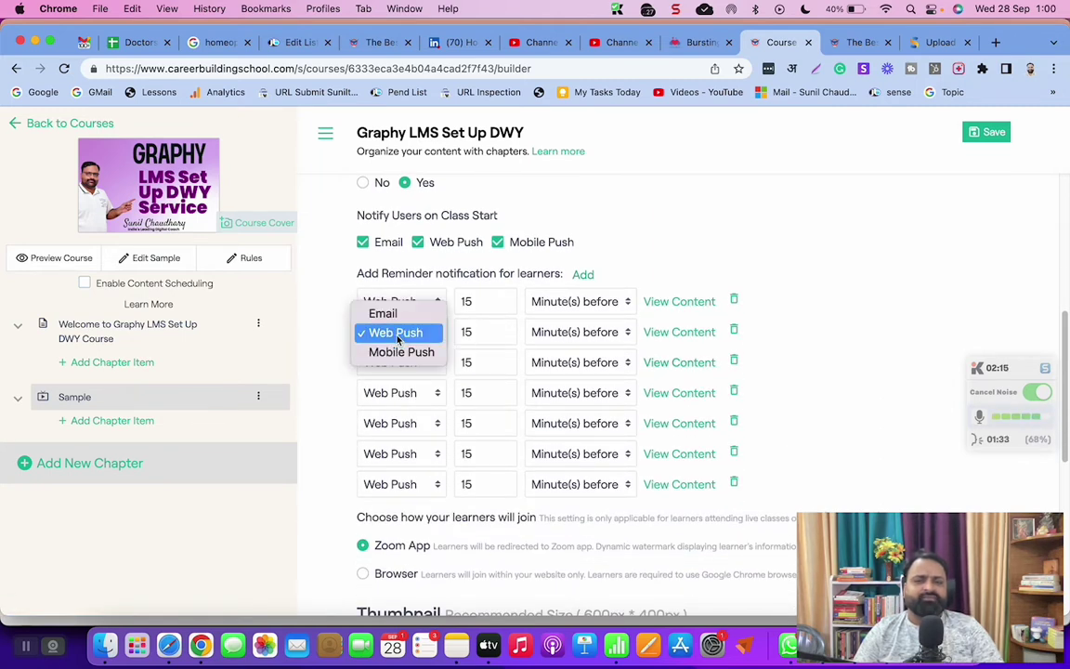
click(400, 351)
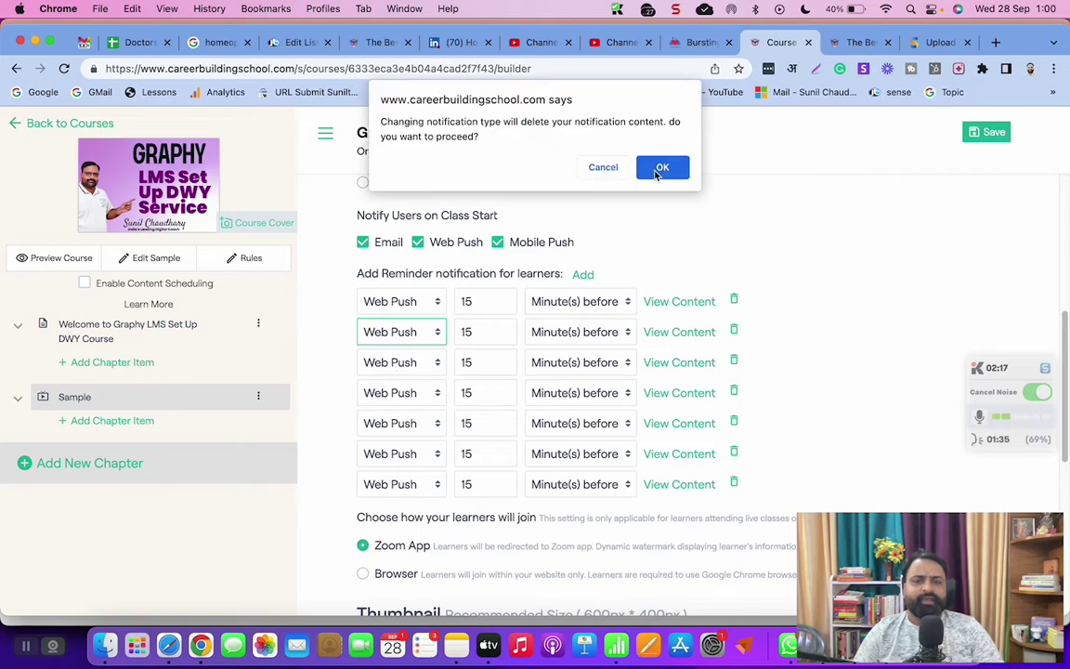
click(661, 168)
click(406, 362)
key(Return)
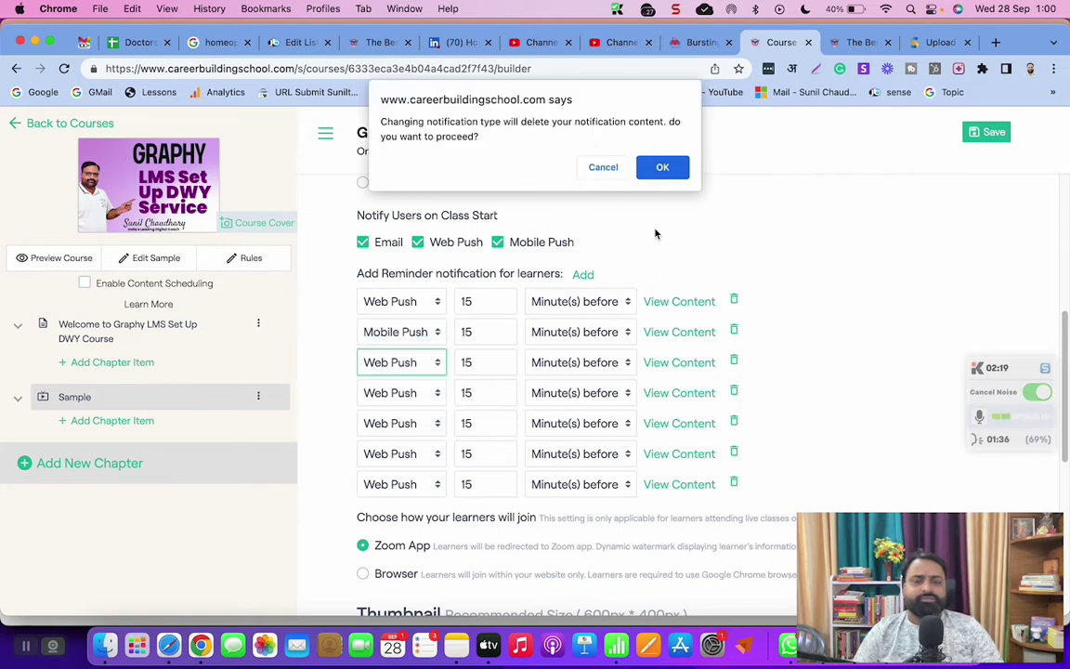
click(664, 172)
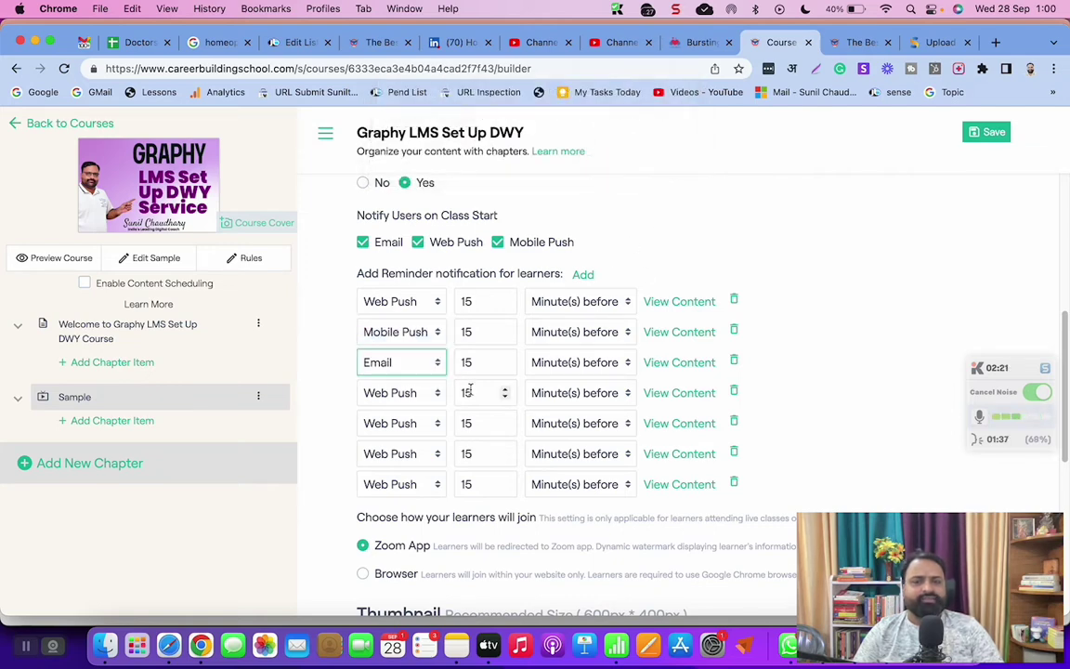
- Change the fifth reminder to Mobile Push and the sixth to Email, and delete the seventh reminder
click(395, 423)
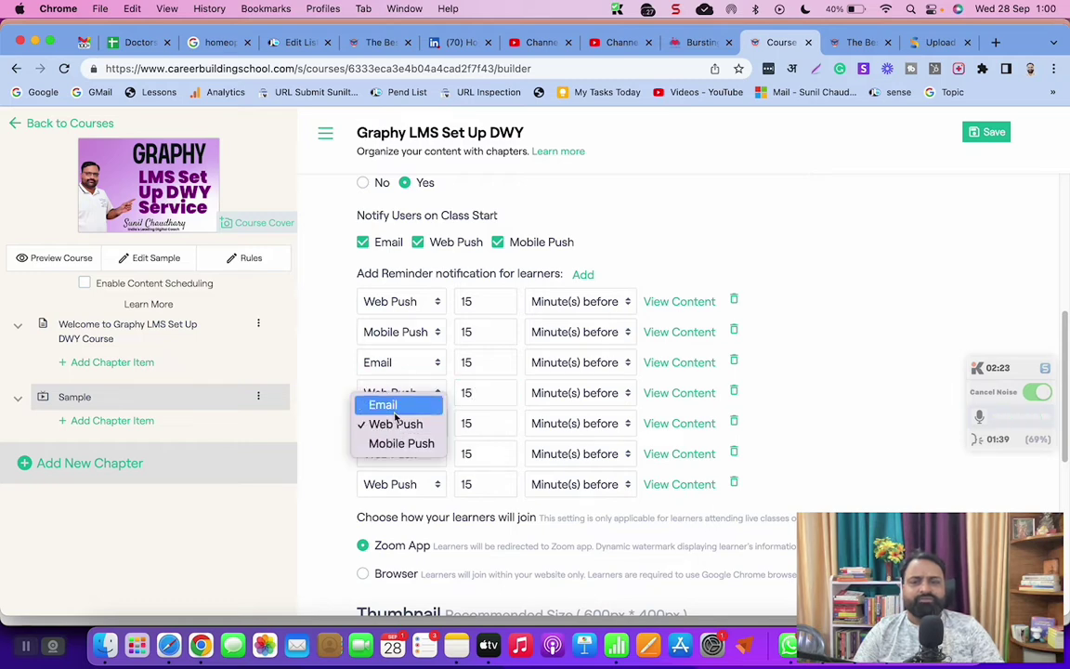
click(393, 442)
click(662, 167)
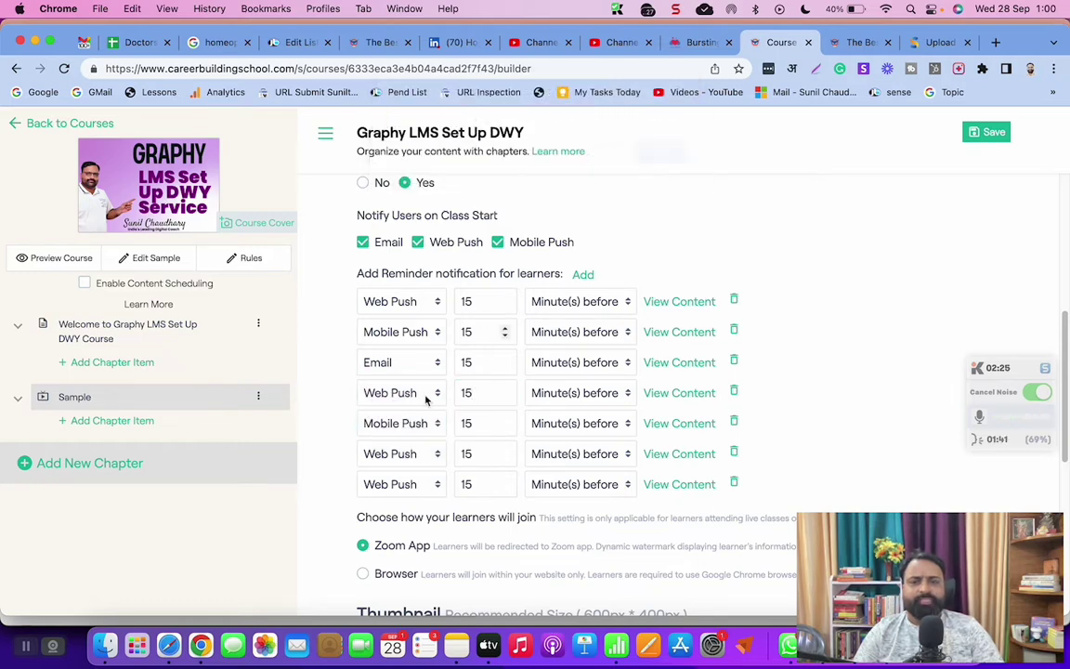
click(400, 454)
click(398, 446)
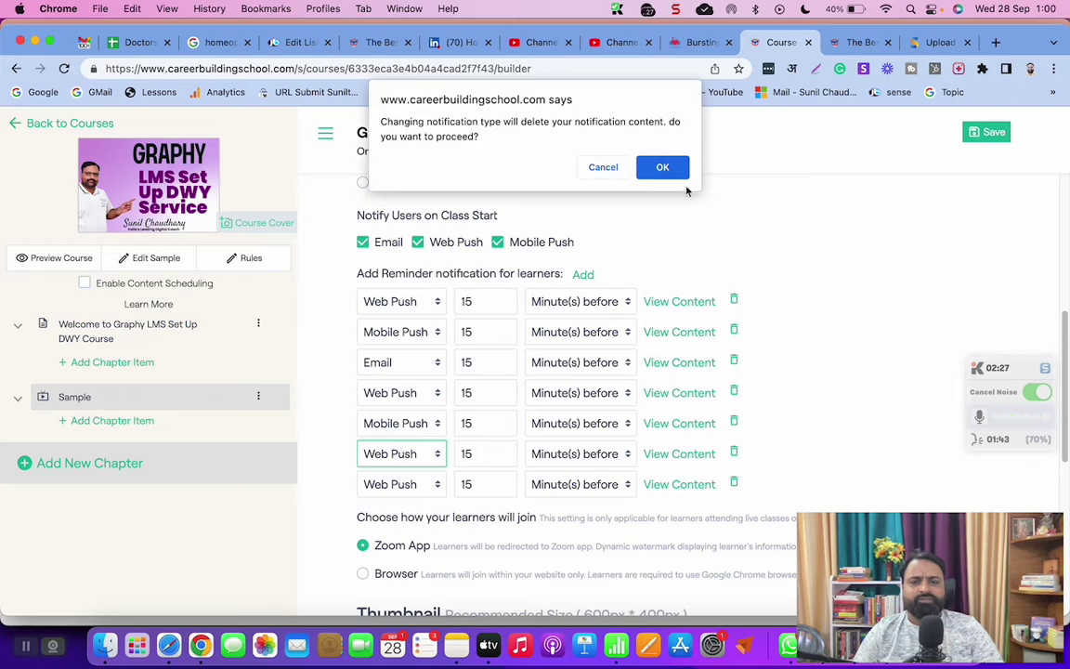
click(673, 170)
click(733, 482)
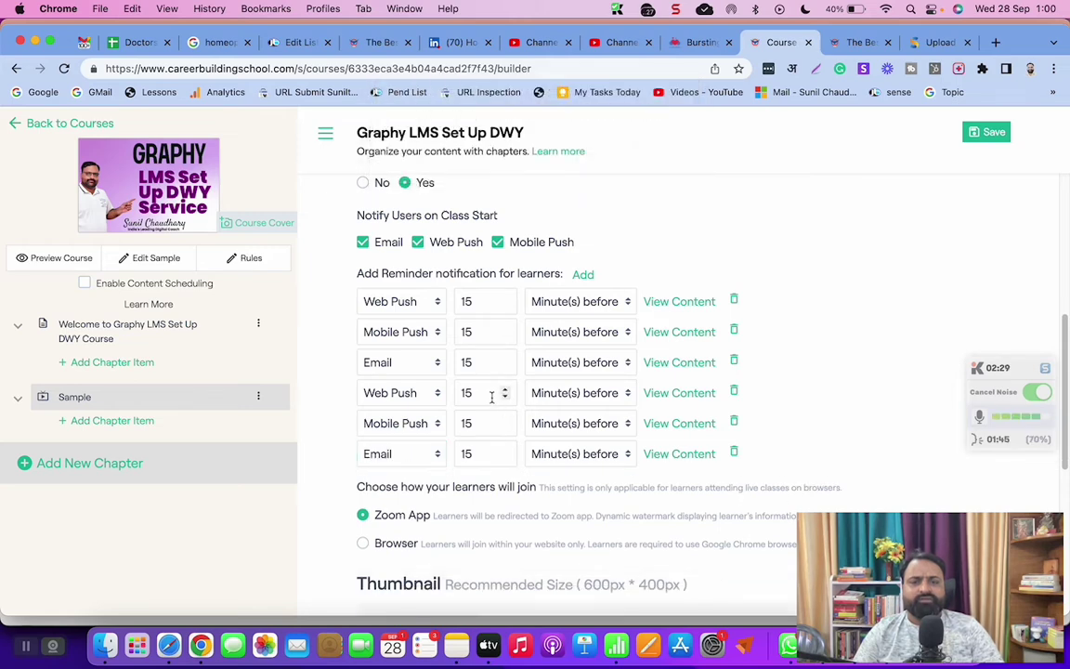
- Set the fourth and fifth reminders to 60 minutes before the class
click(473, 392)
double_click(468, 393)
text(60)
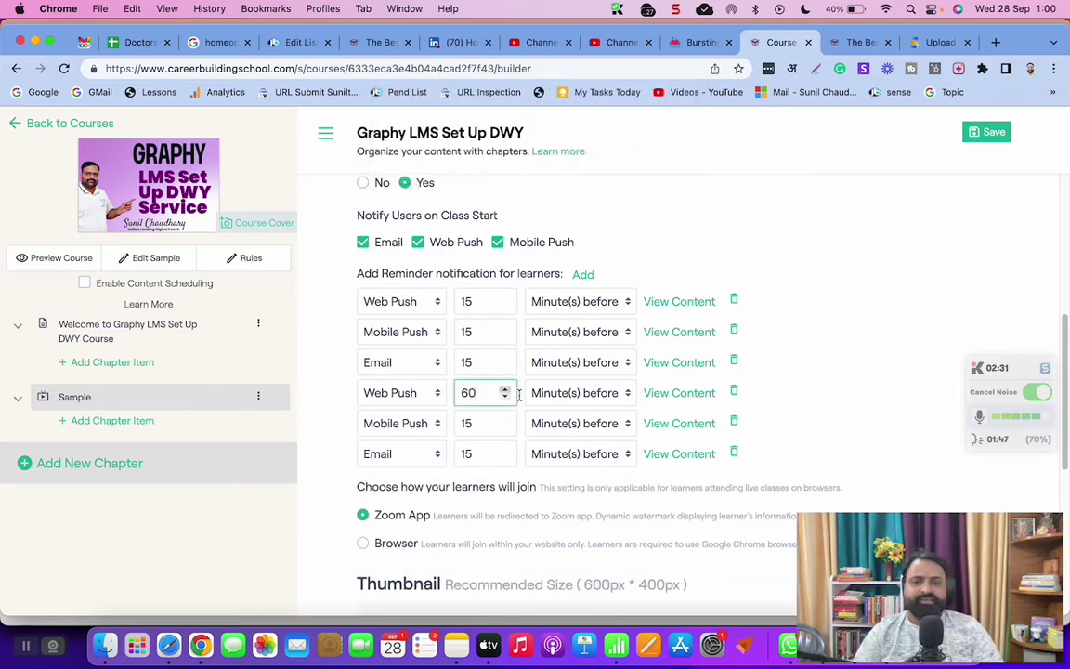
double_click(481, 422)
text(60)
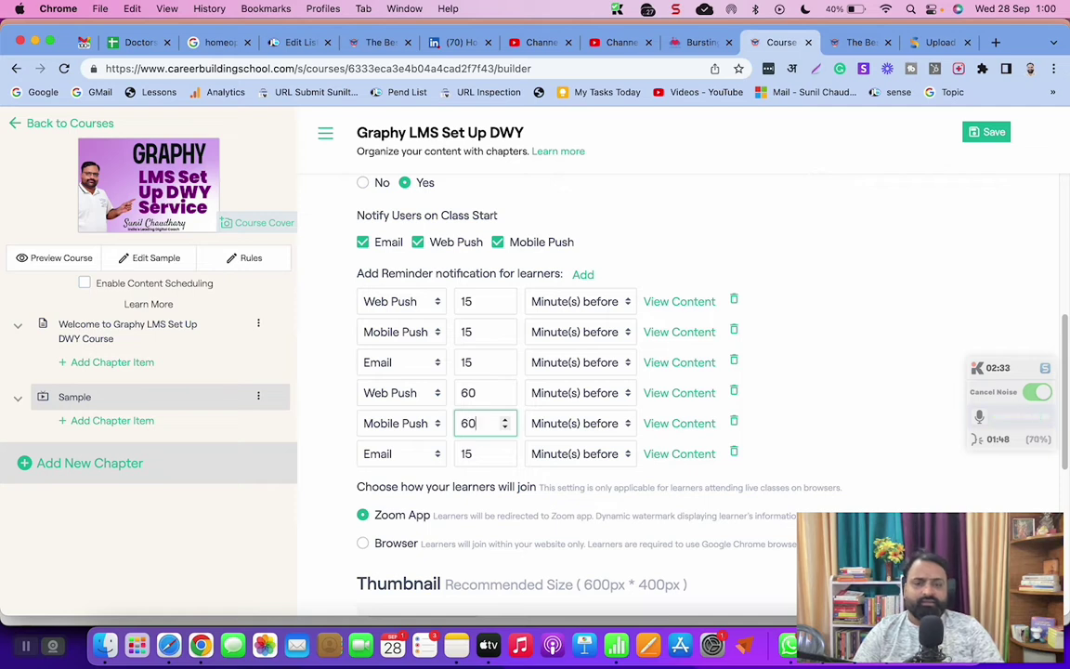
- Set the fourth reminder, a Web Push, to 2 hours before the class
double_click(469, 392)
text(2)
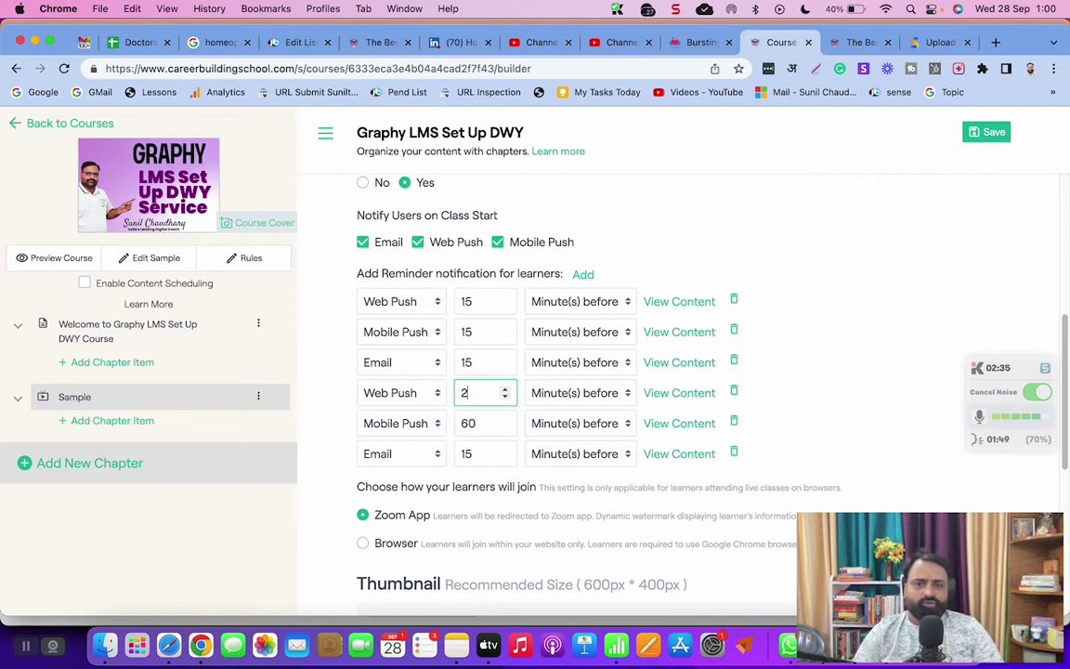
click(553, 392)
click(573, 410)
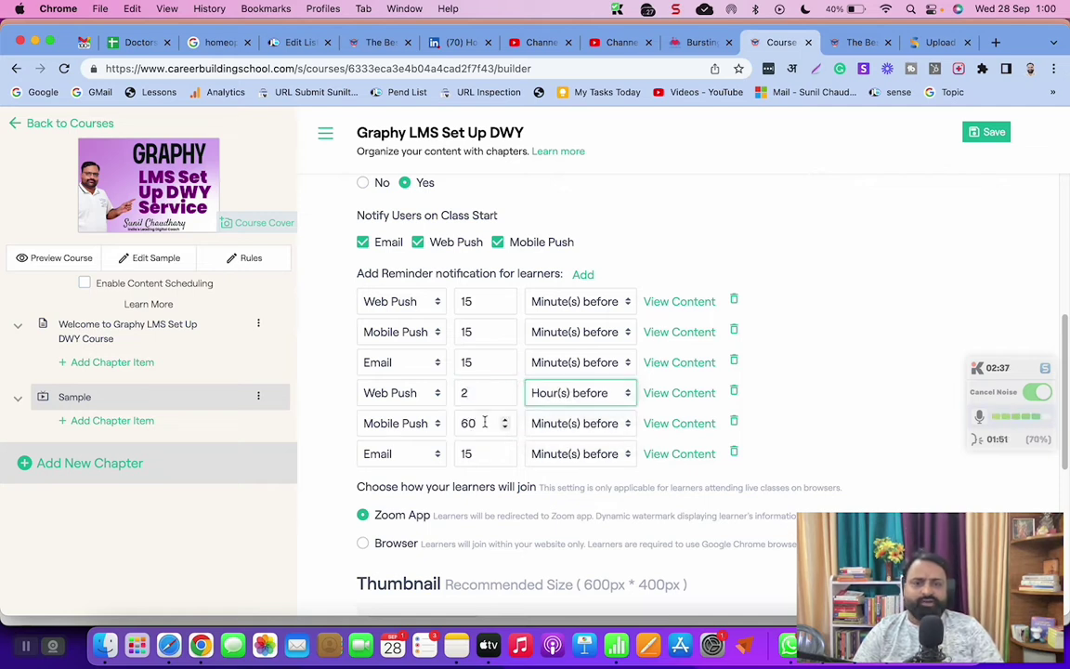
- Set the fifth reminder, a Mobile Push, and the sixth, an Email, to 2 hours before the class
double_click(465, 423)
text(2)
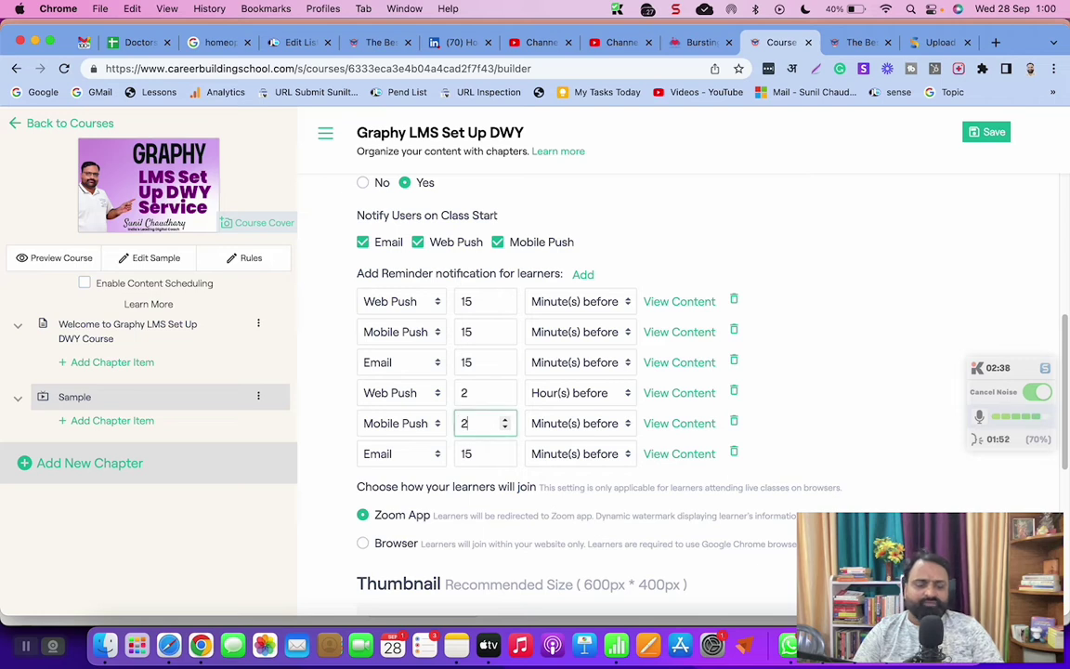
double_click(459, 453)
text(2)
click(548, 453)
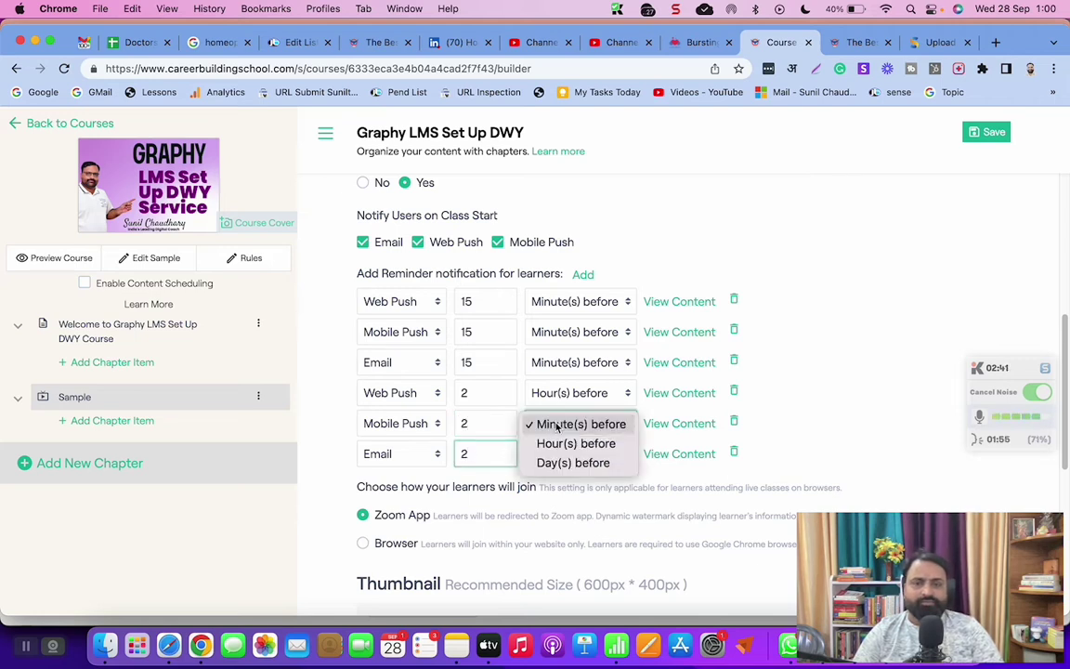
click(575, 444)
click(557, 453)
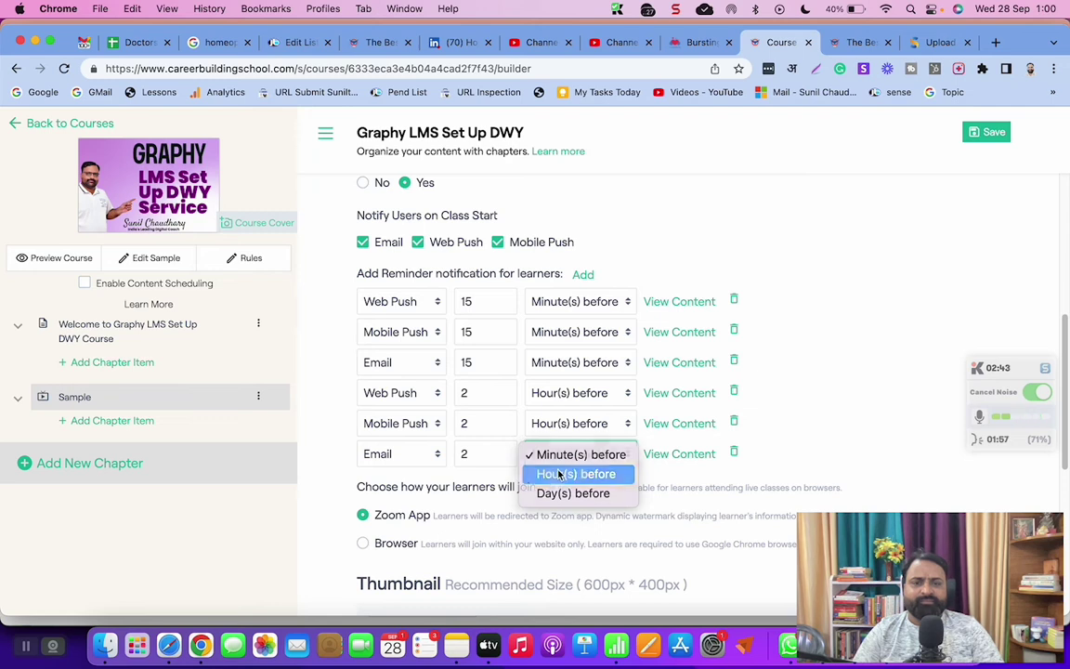
click(557, 473)
click(884, 415)
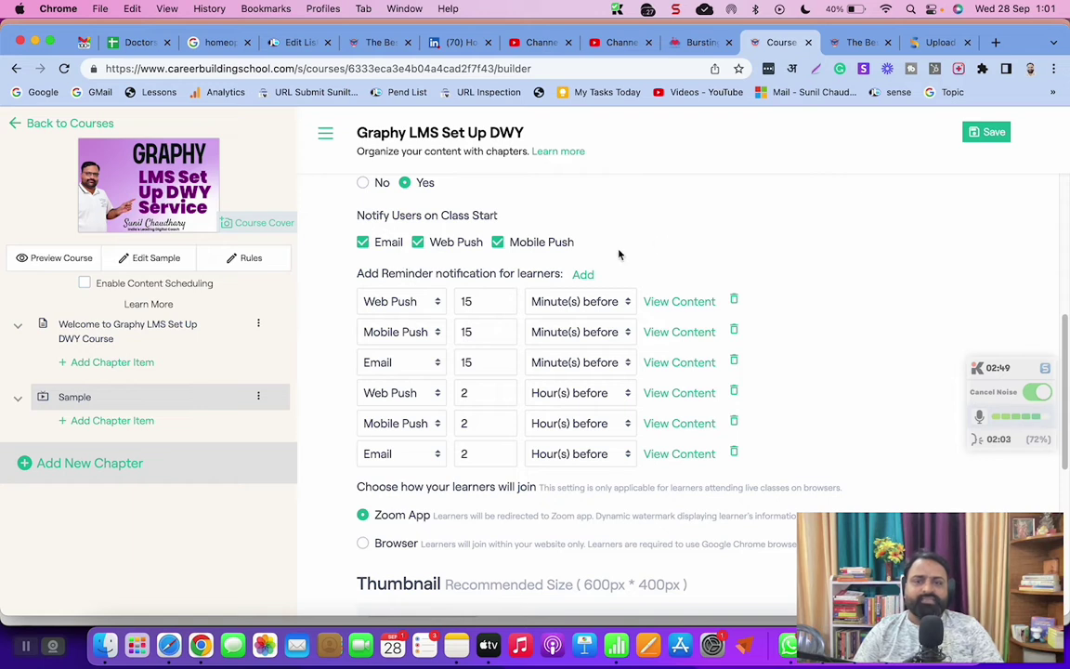
- Set the time value of the first three reminders, Web Push, Mobile Push and Email, to 1
double_click(468, 302)
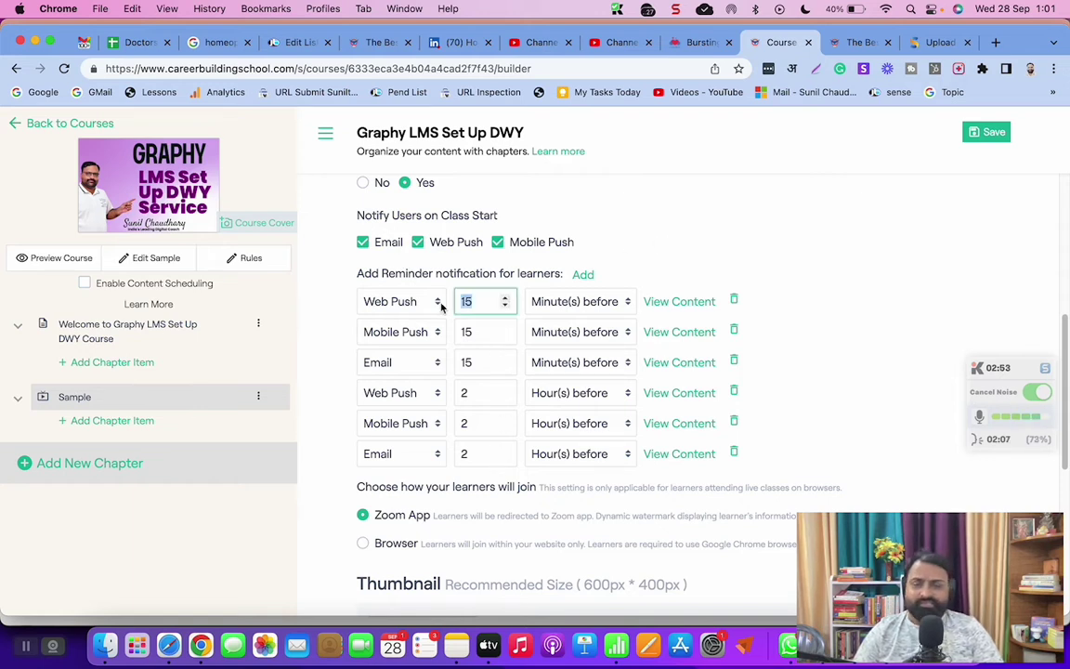
key(BackSpace)
text(1)
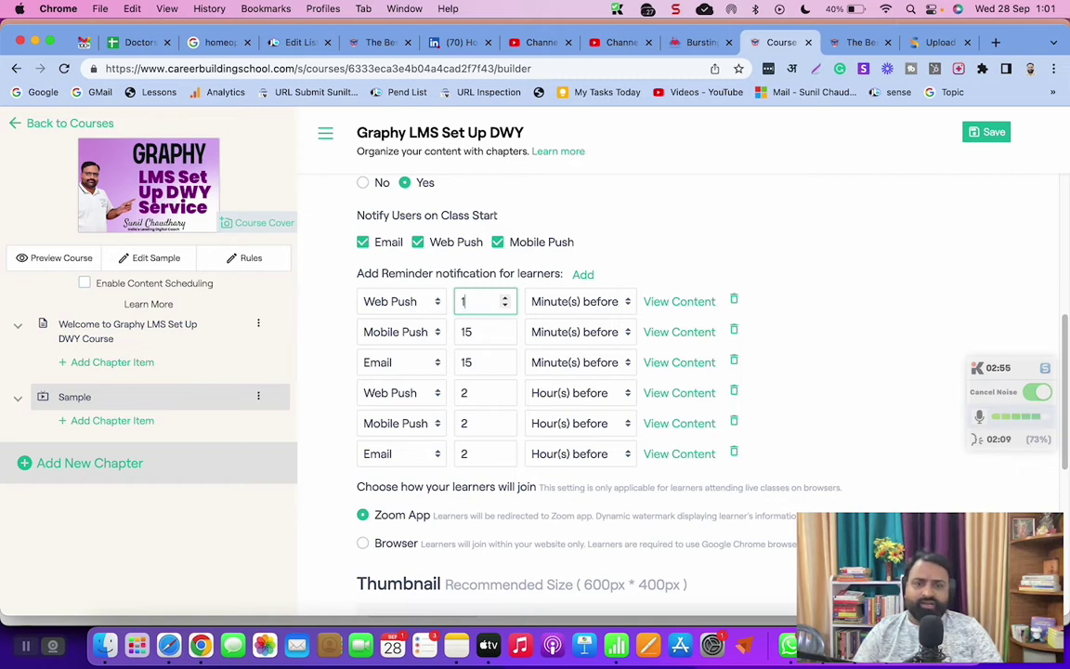
double_click(468, 332)
text(1)
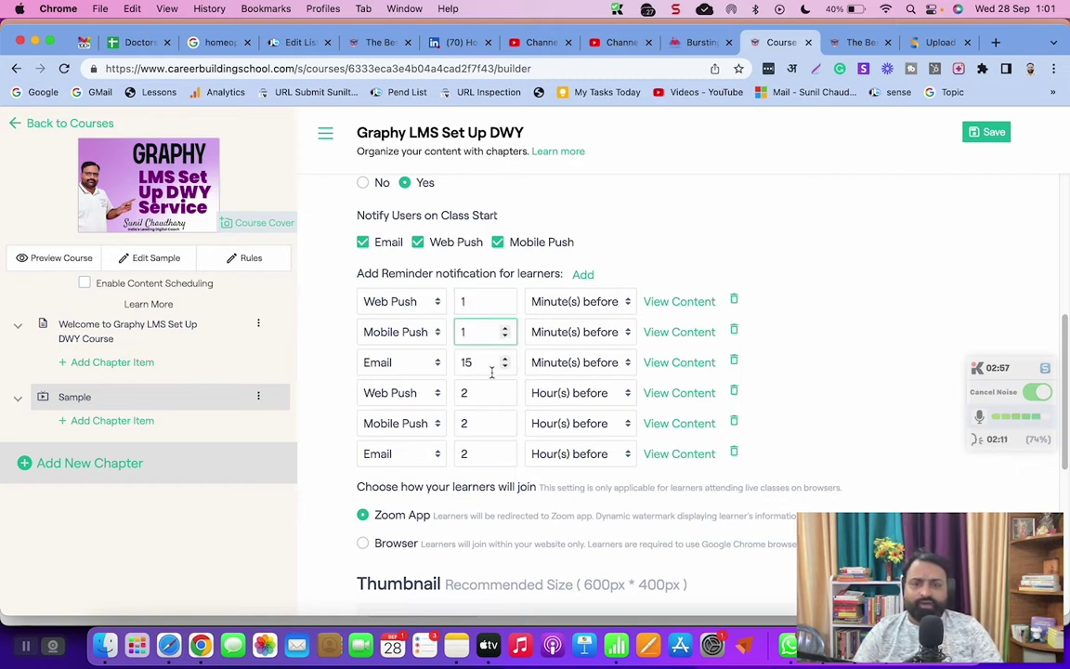
double_click(467, 363)
text(1)
- Change the time unit of the first three reminders to Hour(s) before
click(571, 302)
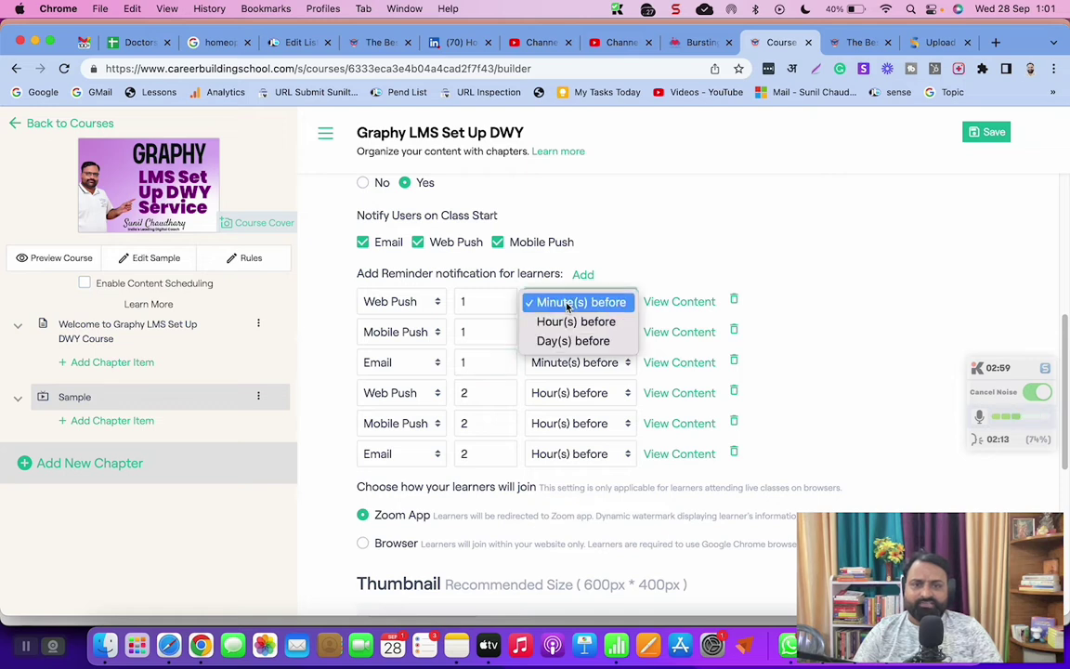
click(566, 320)
click(562, 334)
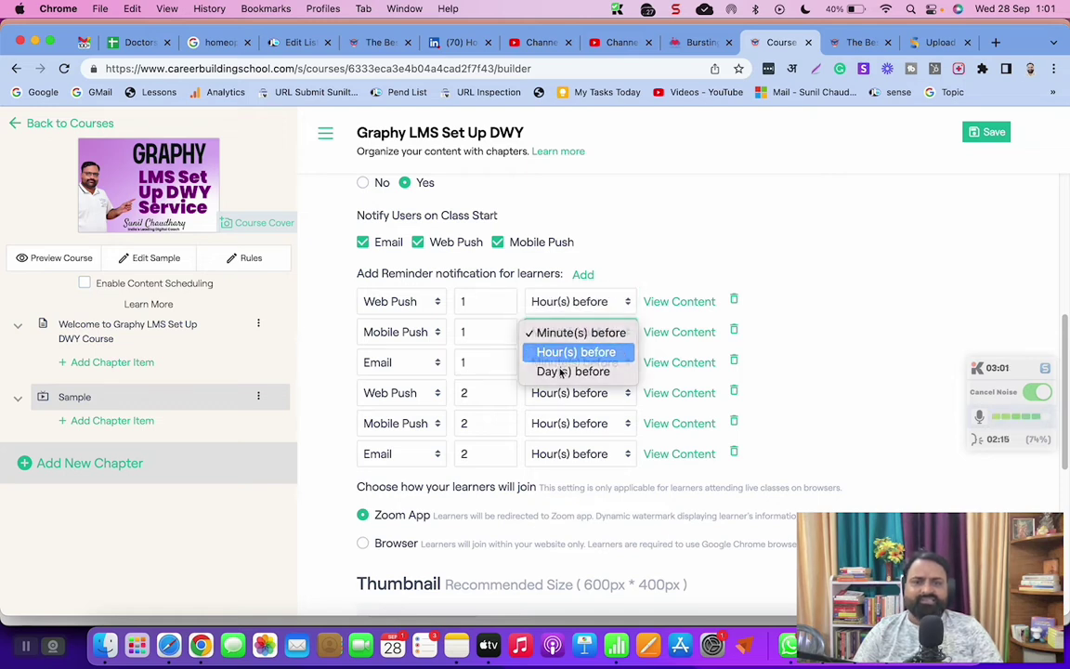
click(571, 351)
click(566, 362)
click(568, 383)
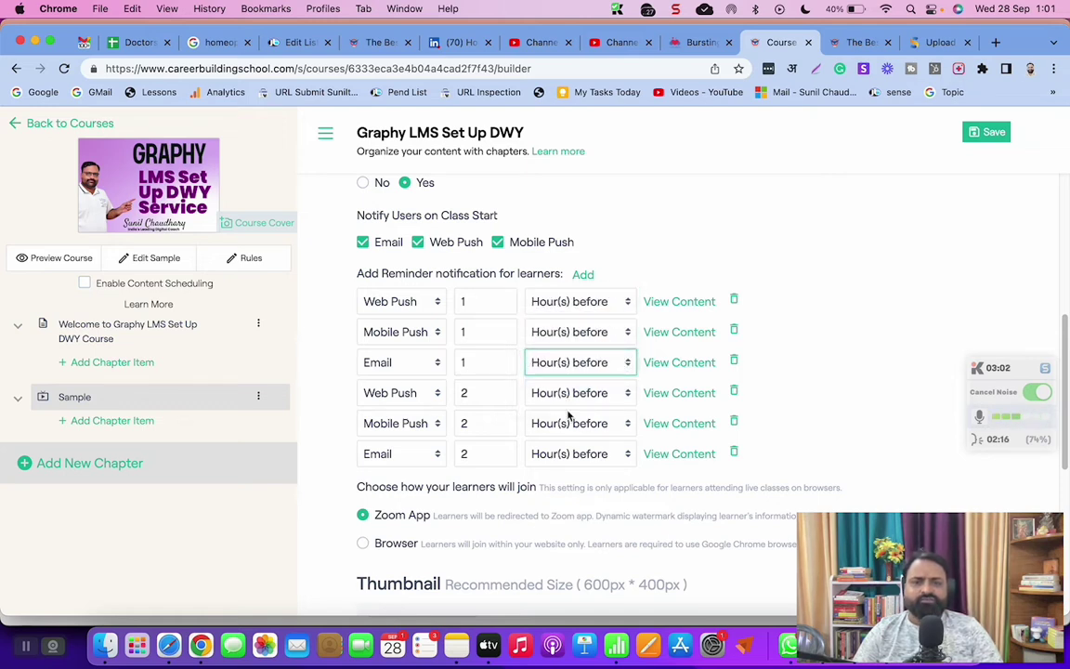
- Set the fourth, fifth and sixth reminders to 4 hours before the class
double_click(469, 393)
text(4)
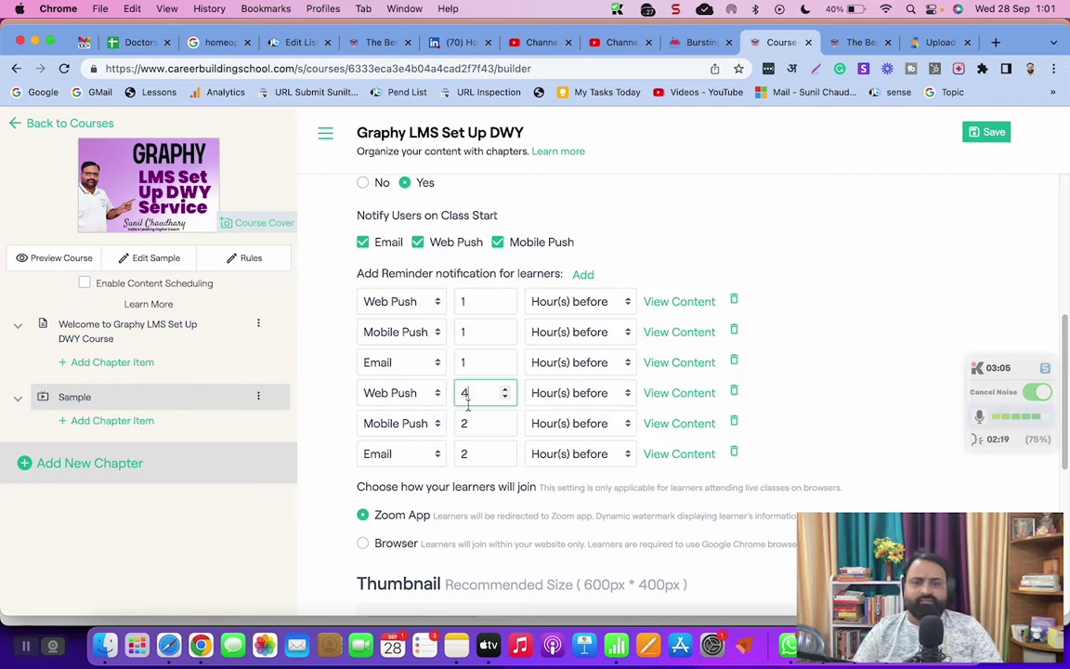
double_click(458, 423)
text(4)
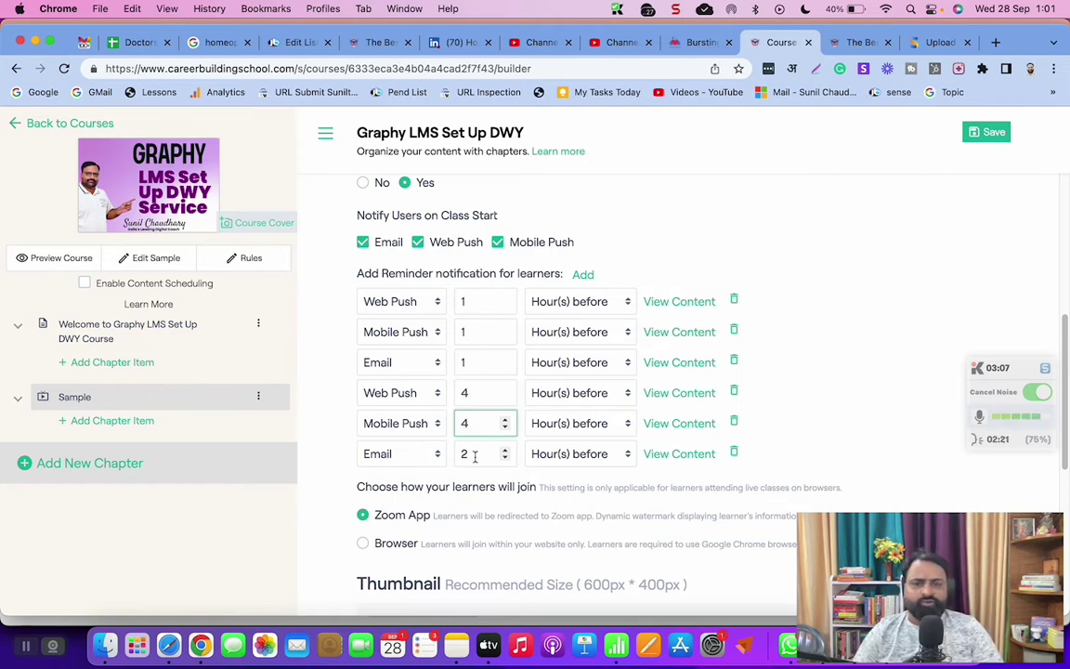
double_click(465, 453)
text(4)
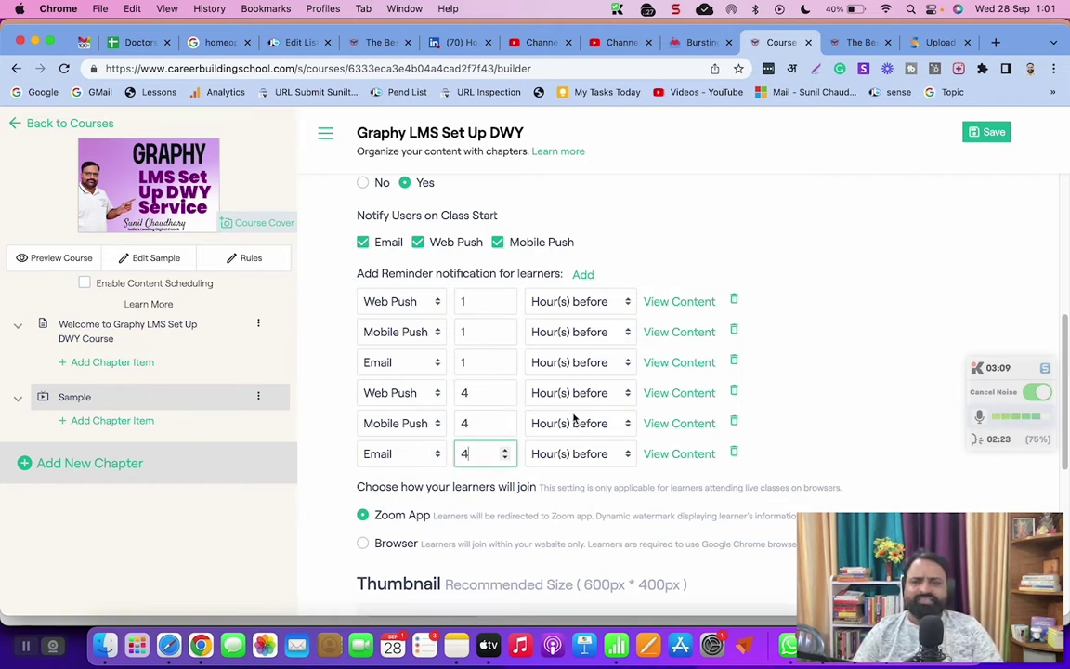
click(849, 374)
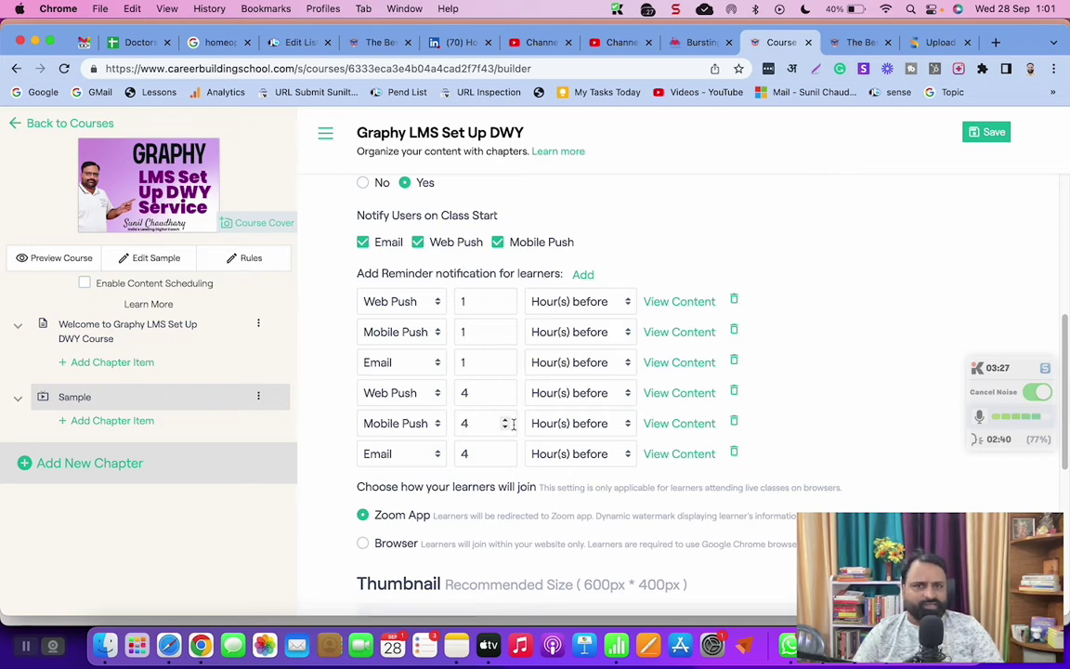
scroll(525, 428, down, 3)
scroll(501, 436, up, 6)
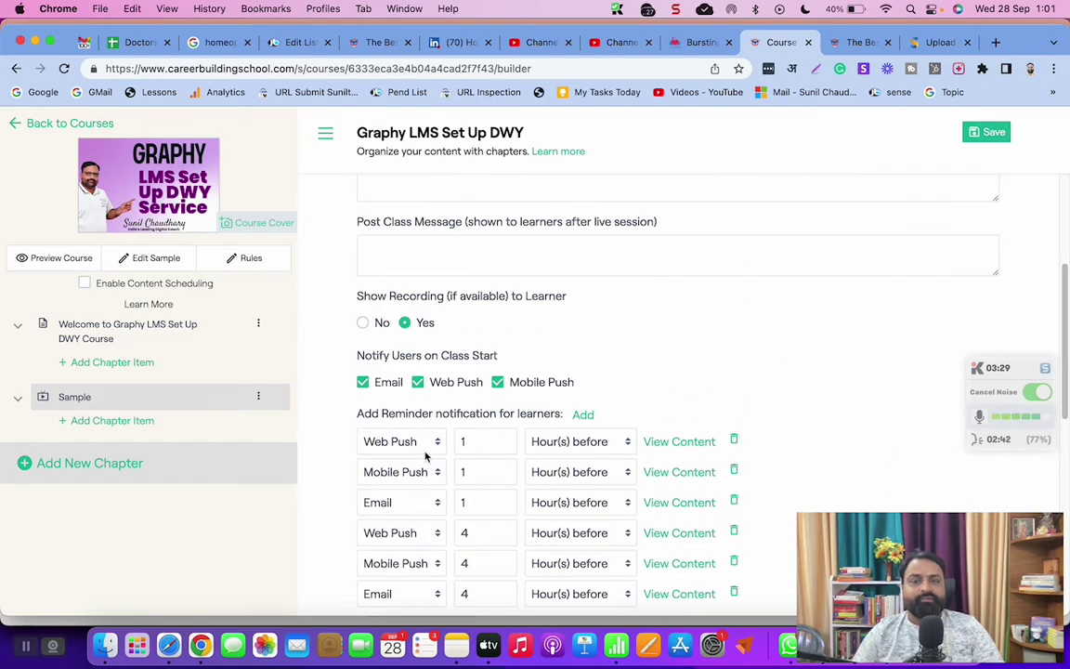
scroll(418, 444, down, 2)
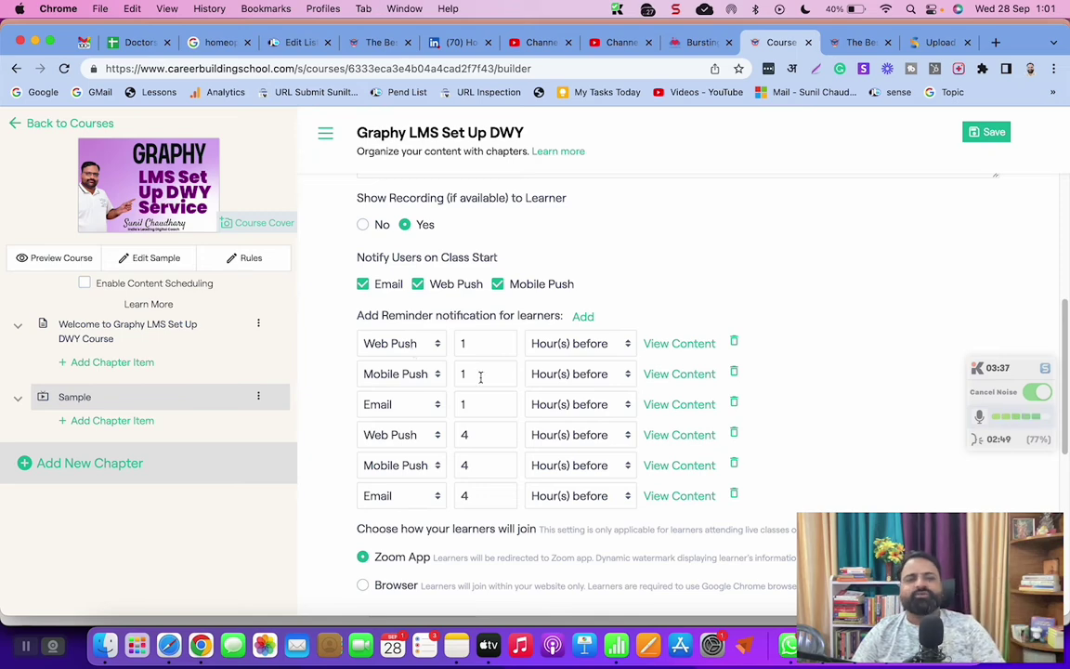
scroll(613, 390, up, 5)
scroll(621, 386, down, 4)
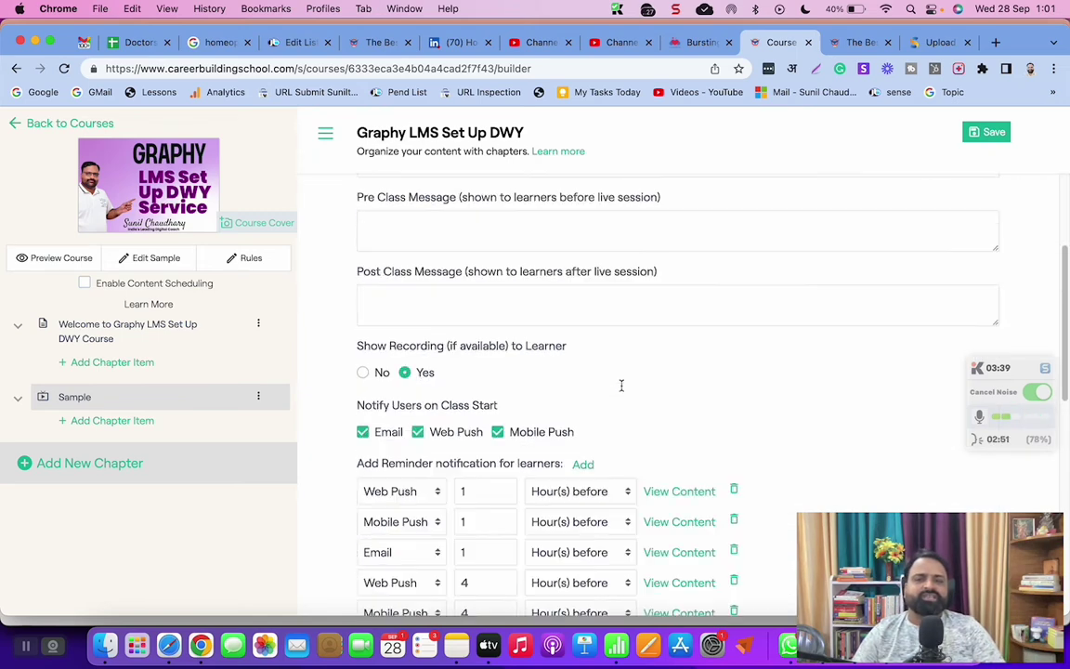
scroll(557, 400, down, 2)
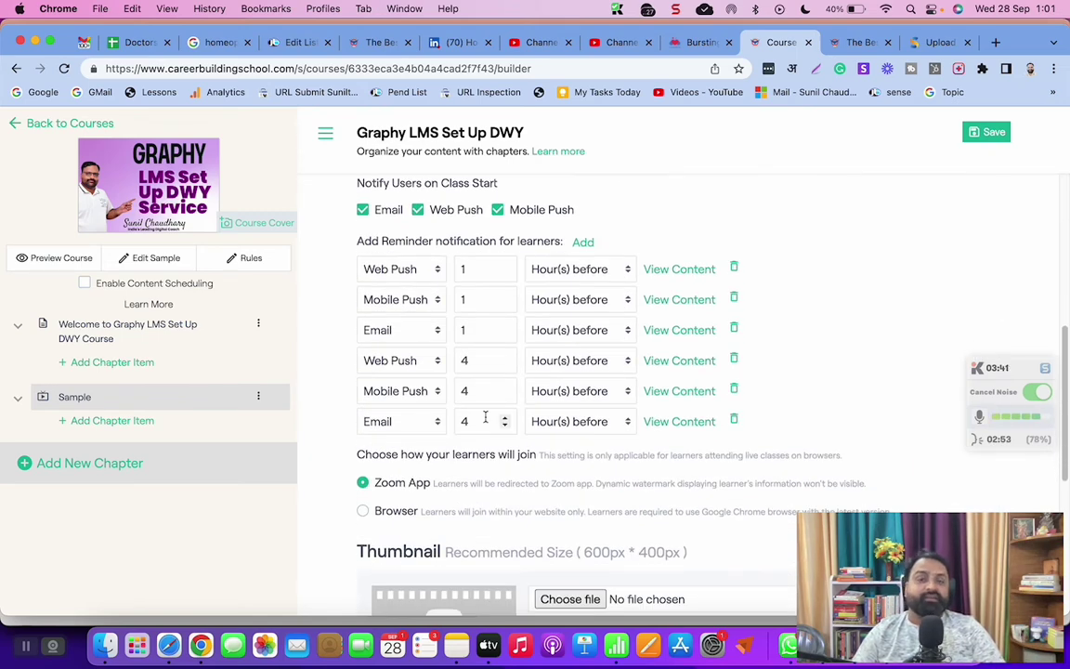